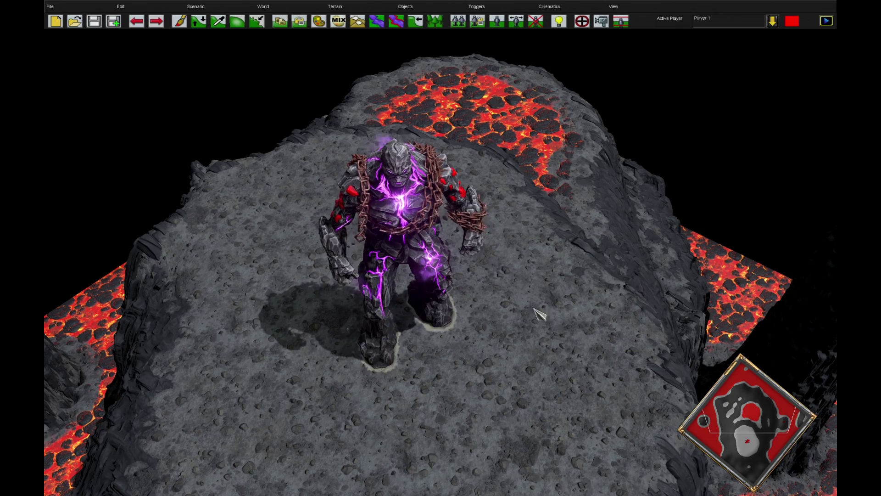
- Examine the rock titan and the surrounding lava terrain by zooming, rotating and moving the camera out to the winged titan and back
scroll(539, 314, down, 2)
scroll(601, 310, up, 3)
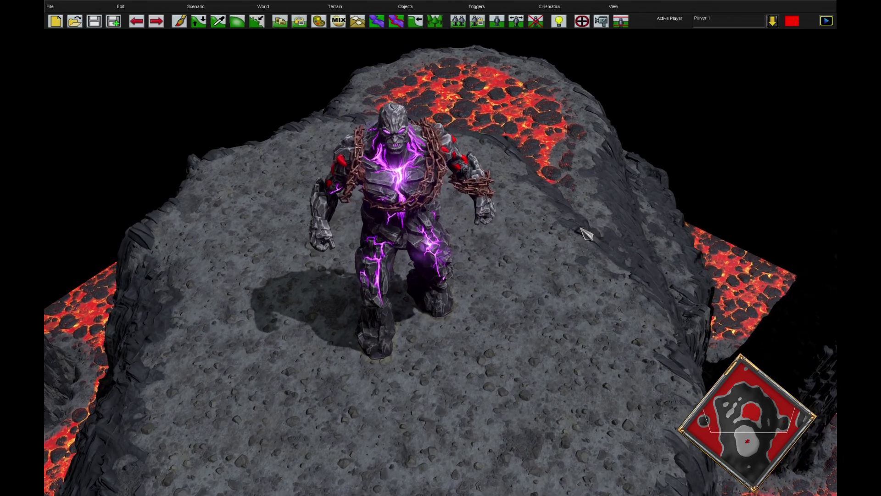
scroll(586, 232, up, 2)
scroll(586, 233, down, 2)
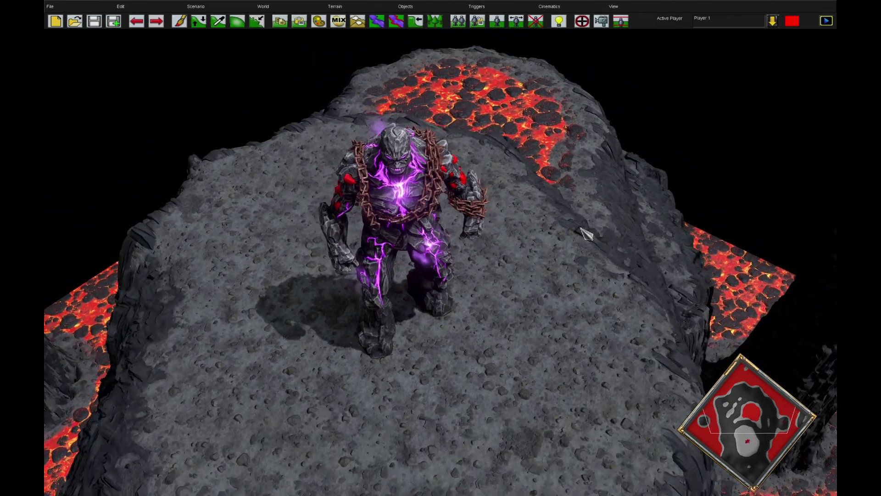
ctrl+scroll(586, 233, down, 3)
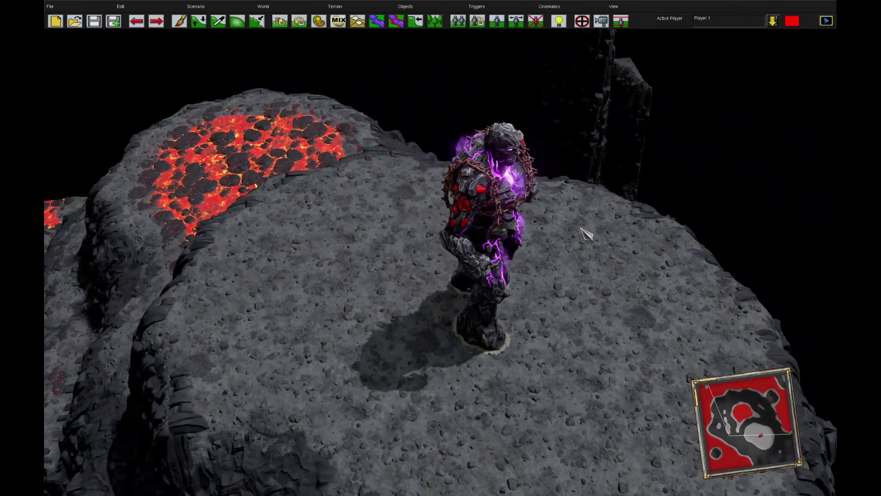
ctrl+scroll(586, 233, up, 4)
ctrl+scroll(581, 228, up, 2)
ctrl+scroll(581, 228, down, 4)
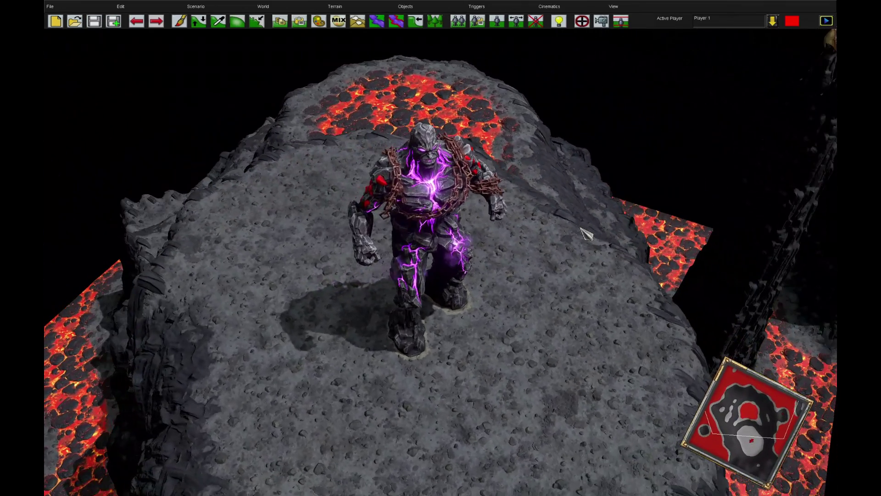
mouse_move(303, 495)
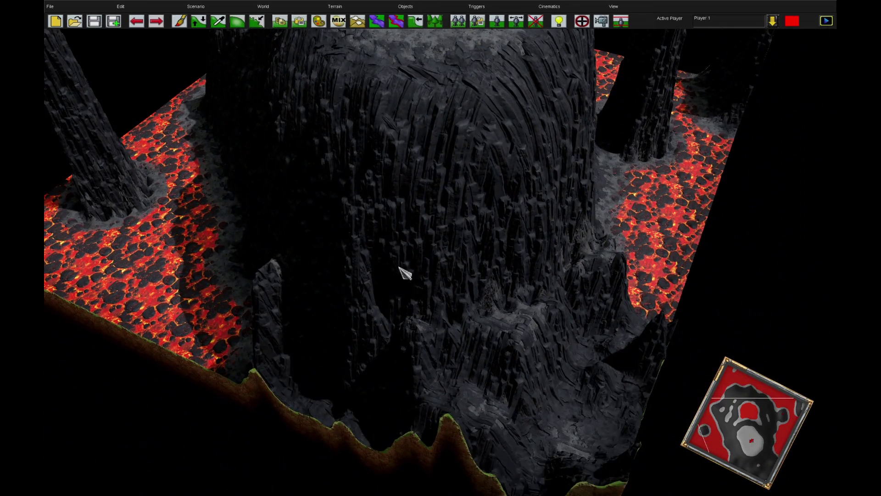
mouse_move(803, 1)
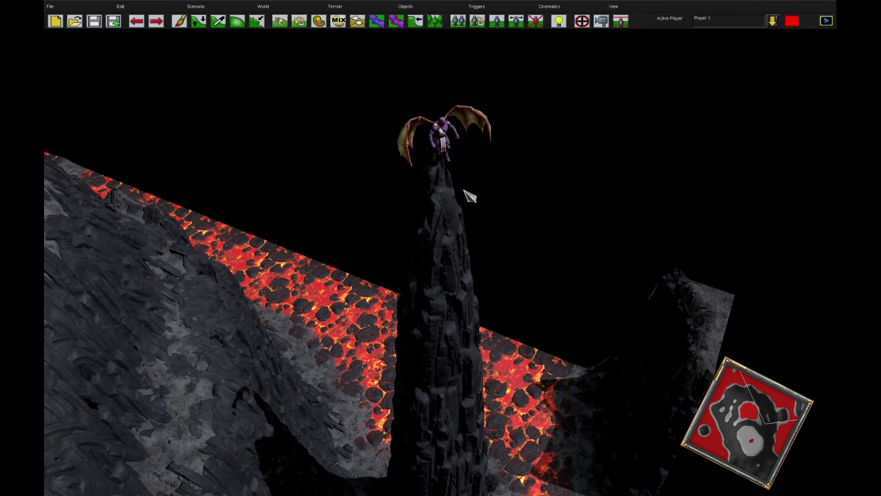
mouse_move(45, 494)
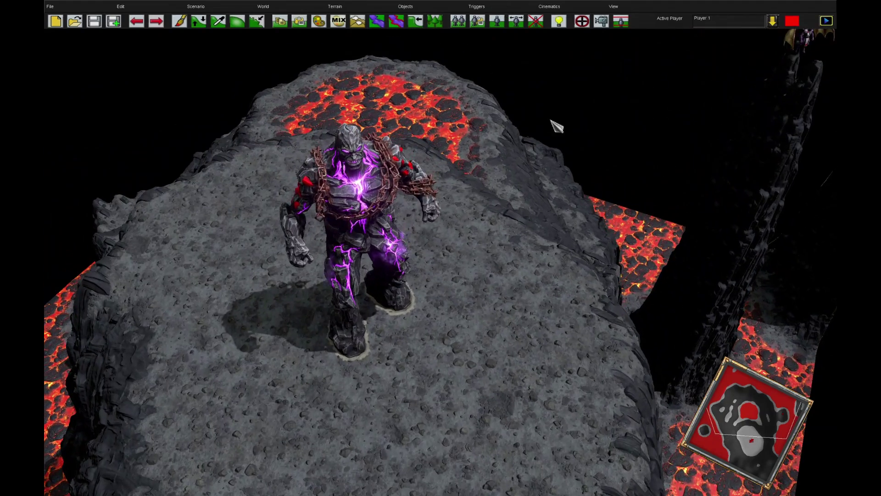
- Check the Free Camera and Camera Rotation options in the Camera Editor, and close it
click(587, 10)
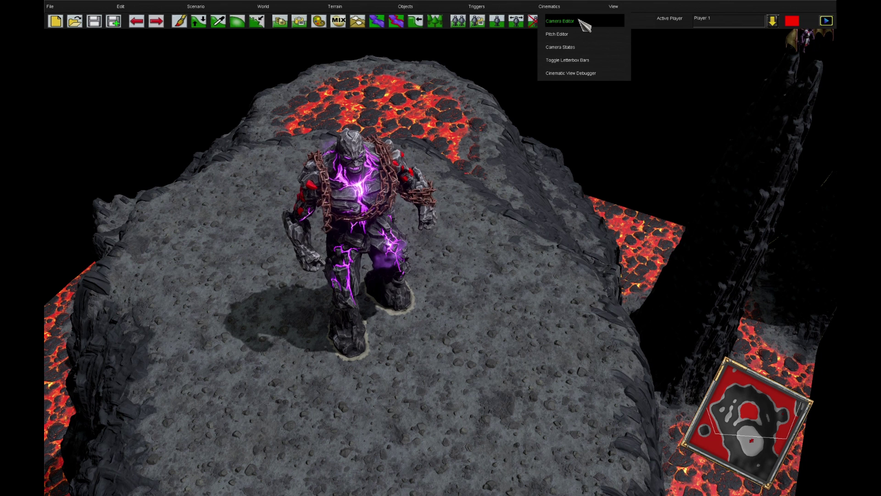
click(564, 22)
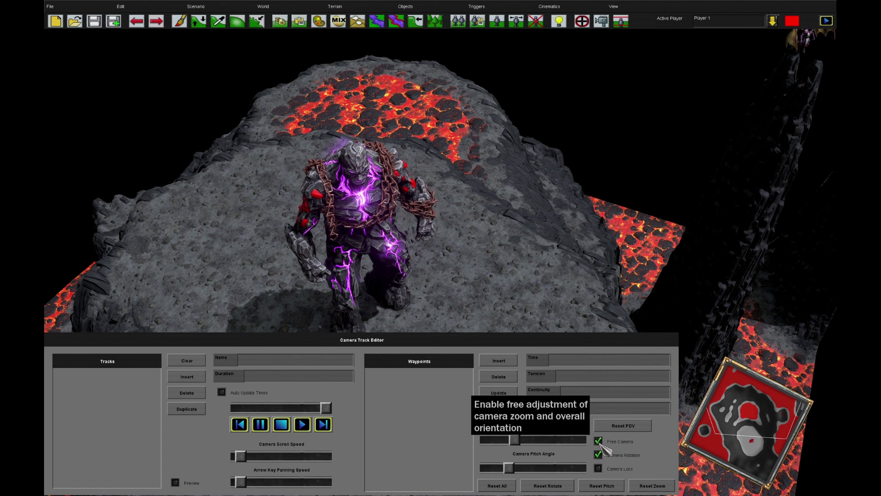
key(Escape)
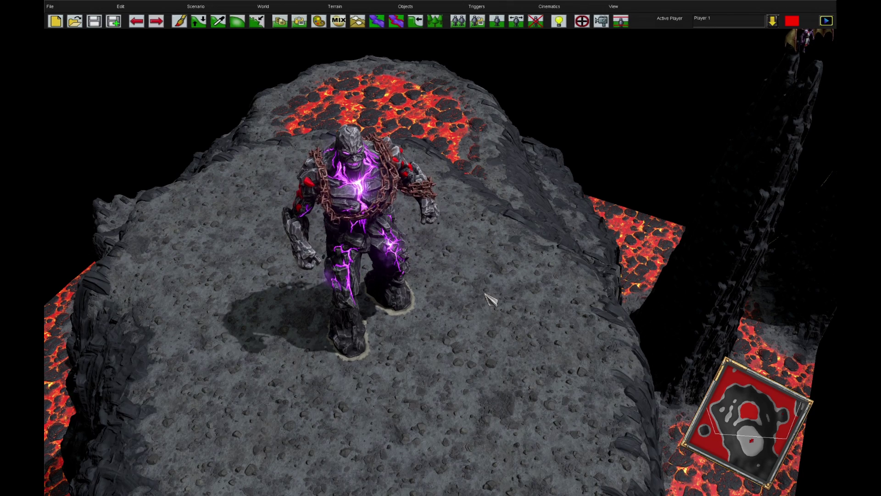
- Examine the rock titan's plateau from near and far by moving and zooming the camera over the map
key(Down)
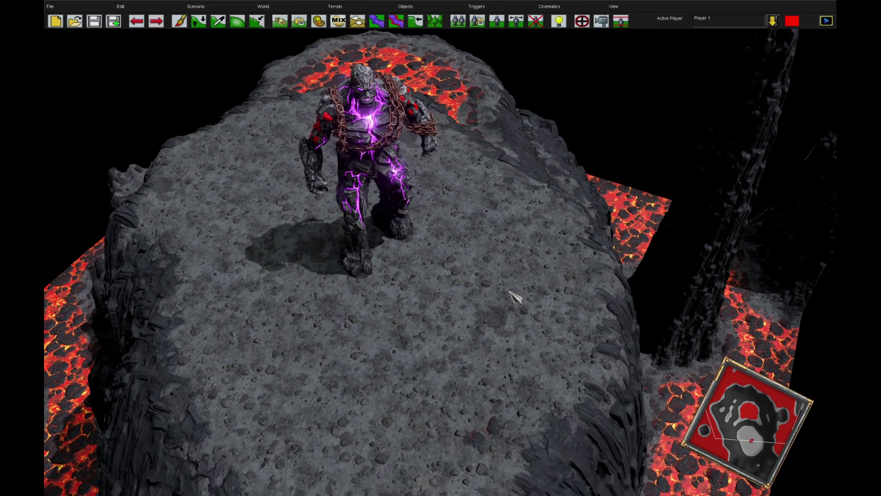
key(Left)
key(Up)
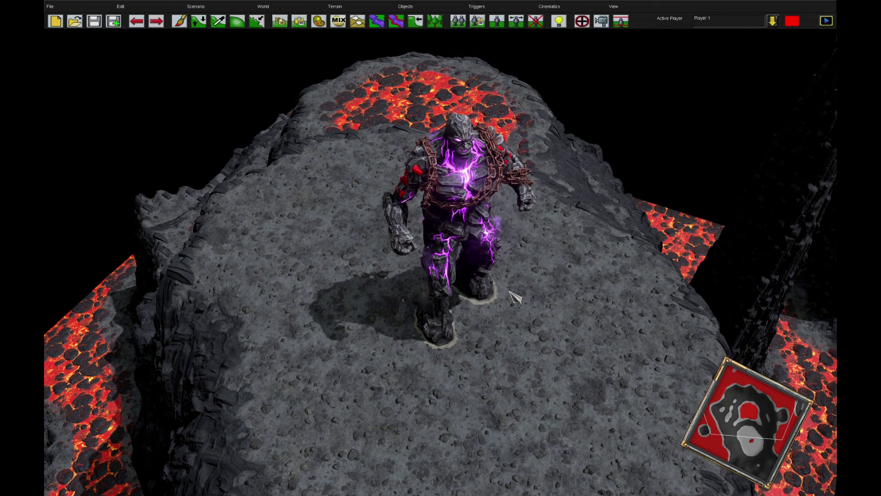
scroll(514, 297, down, 2)
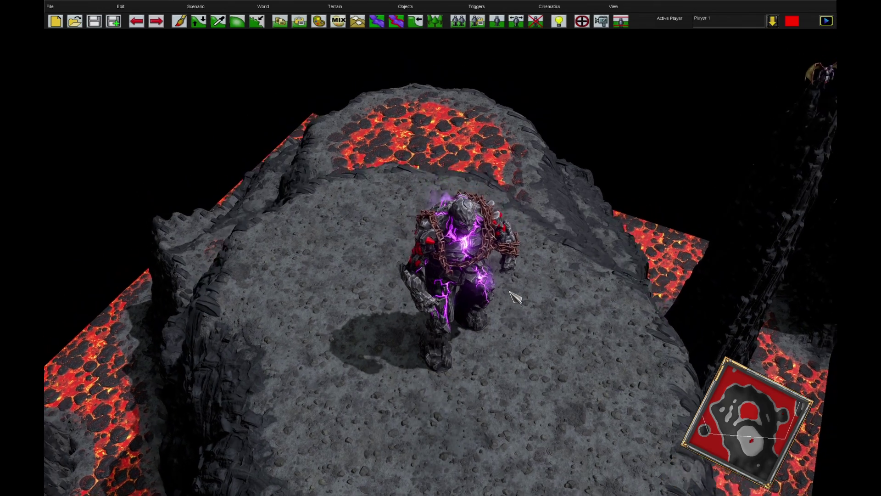
key(Down)
key(Up)
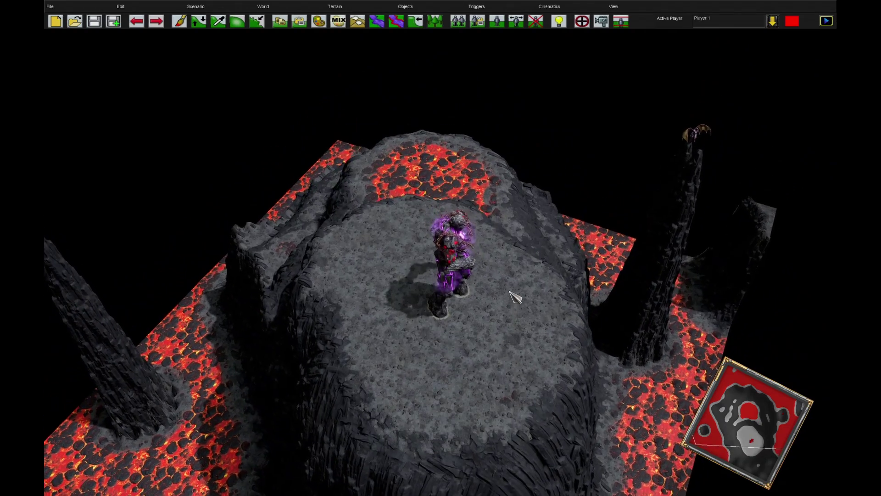
scroll(515, 297, down, 2)
key(Down)
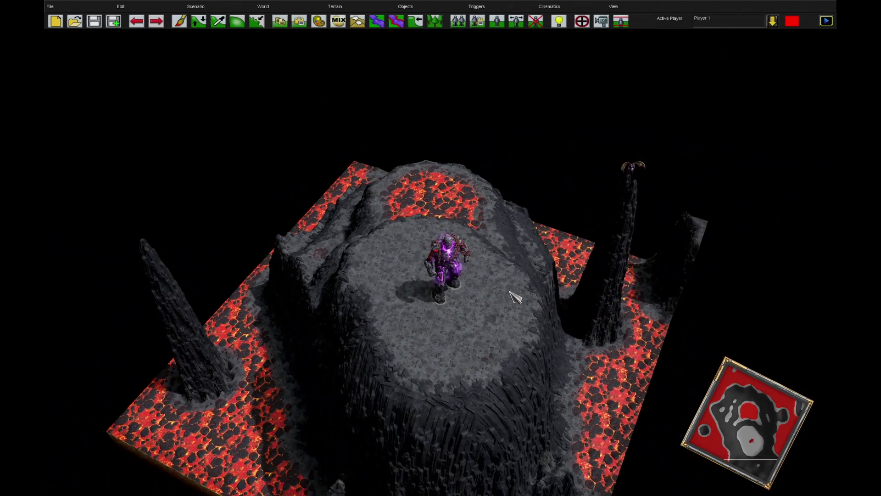
key(Up)
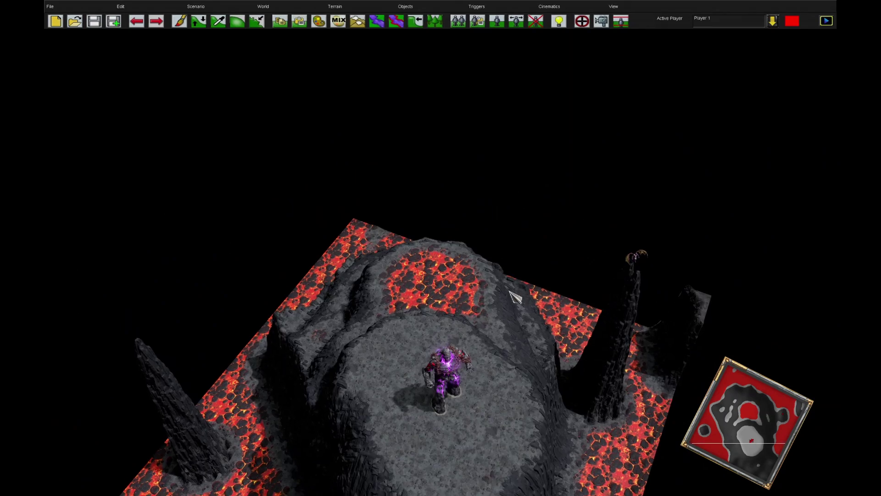
scroll(515, 297, up, 3)
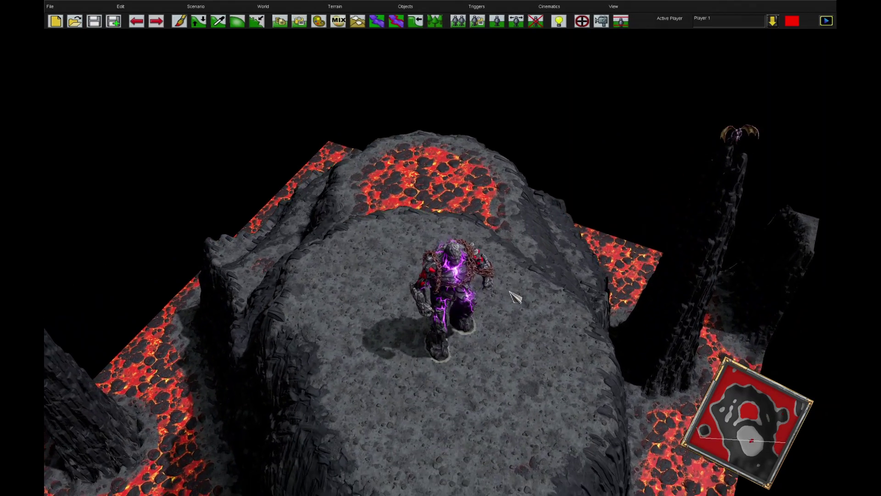
scroll(515, 297, up, 3)
key(Down)
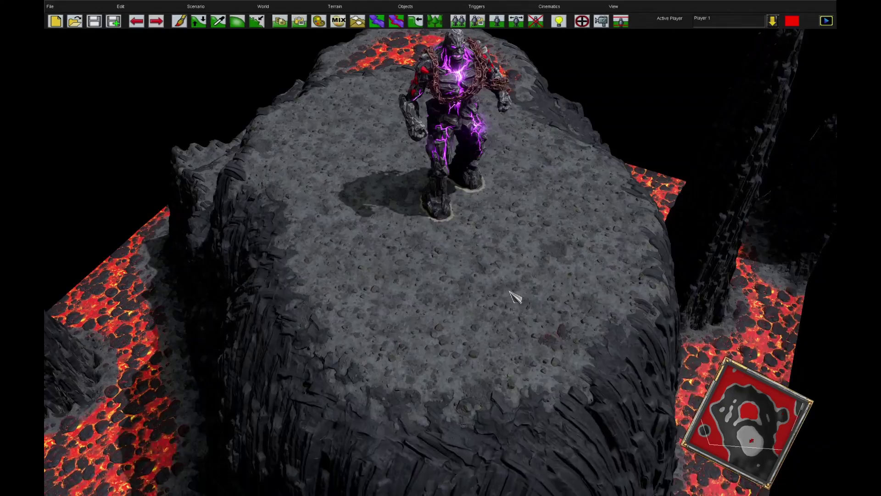
key(Up)
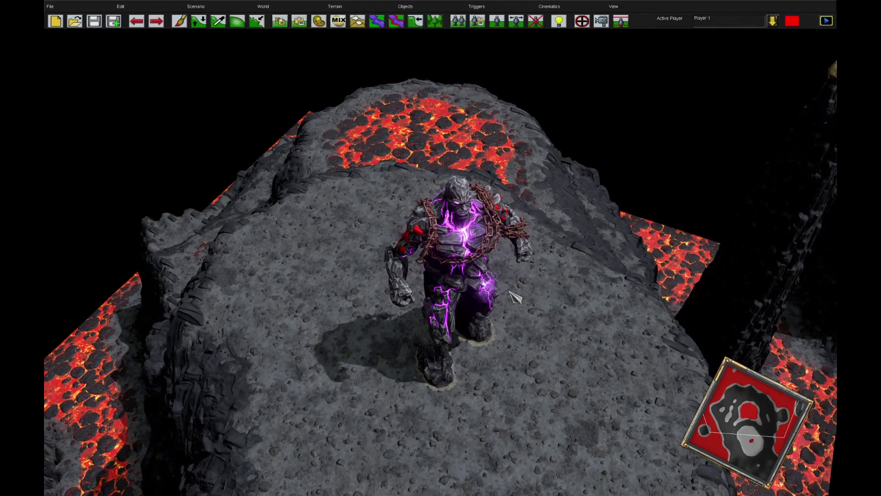
- View the rock titan from different sides by rotating the camera, and move the view back and forth across the plateau
key(ctrl+Left)
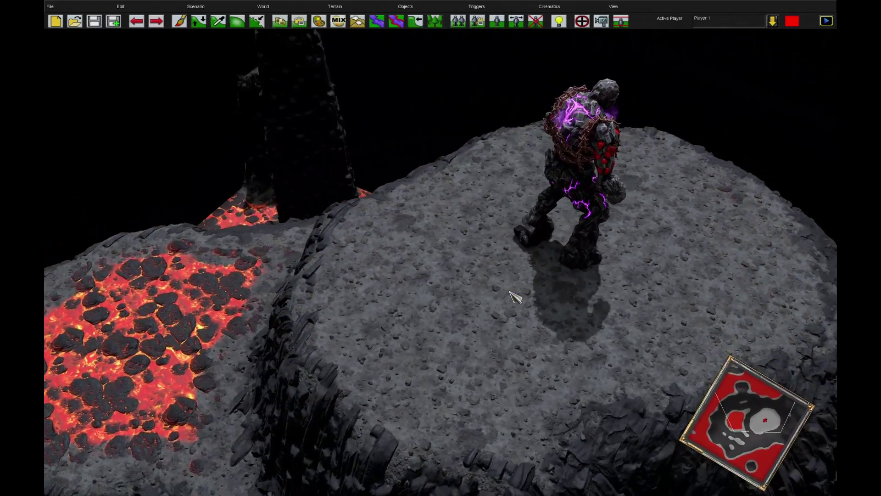
key(ctrl+Right)
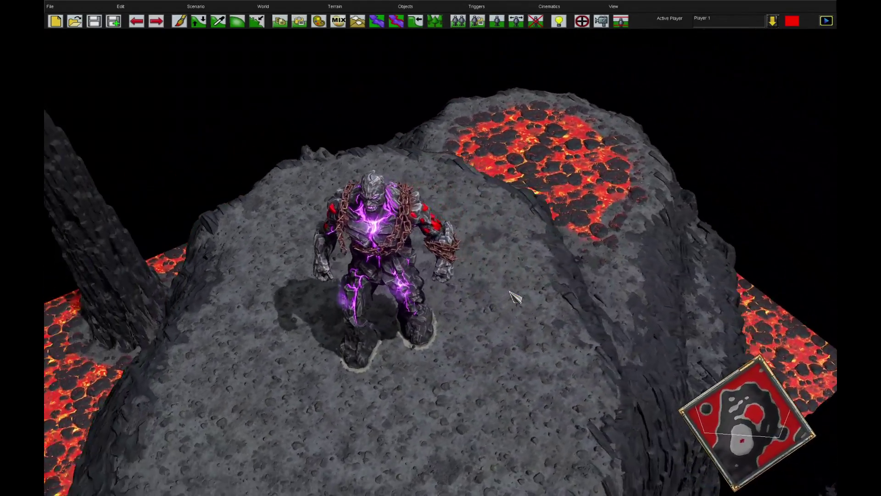
key(ctrl+Right)
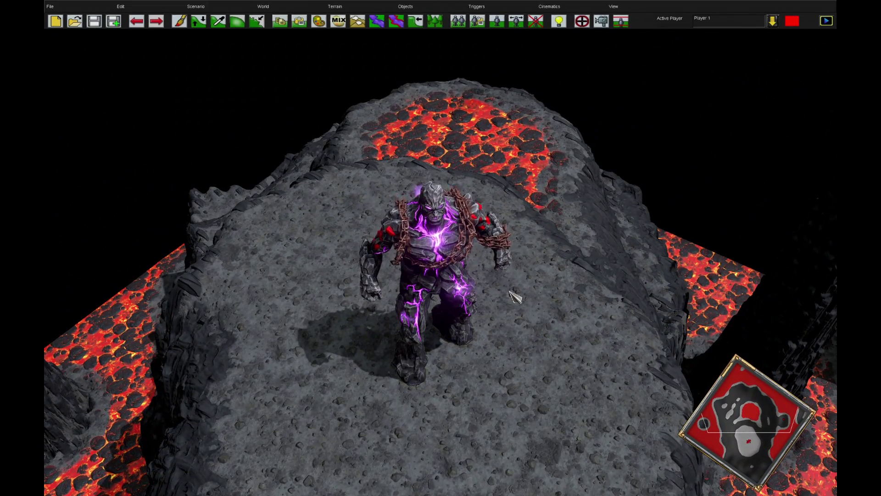
key(Down)
key(Up)
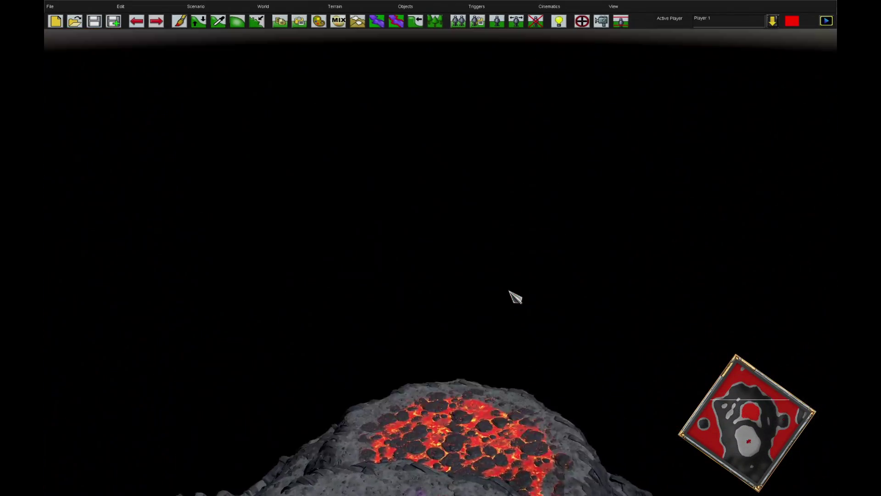
key(Down)
key(Up)
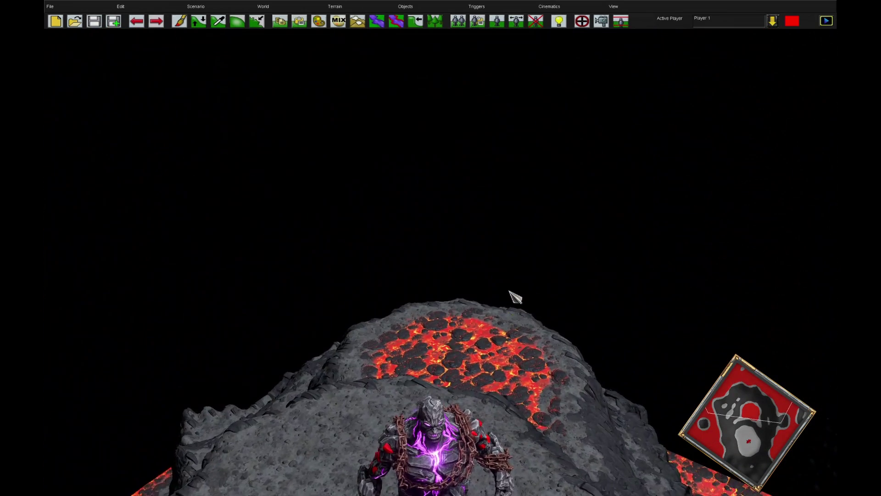
- Frame the winged purple titan on its rock spire in a low, near-horizontal close-up against the sky
key(ctrl+Up)
key(ctrl+Right)
key(ctrl+Down)
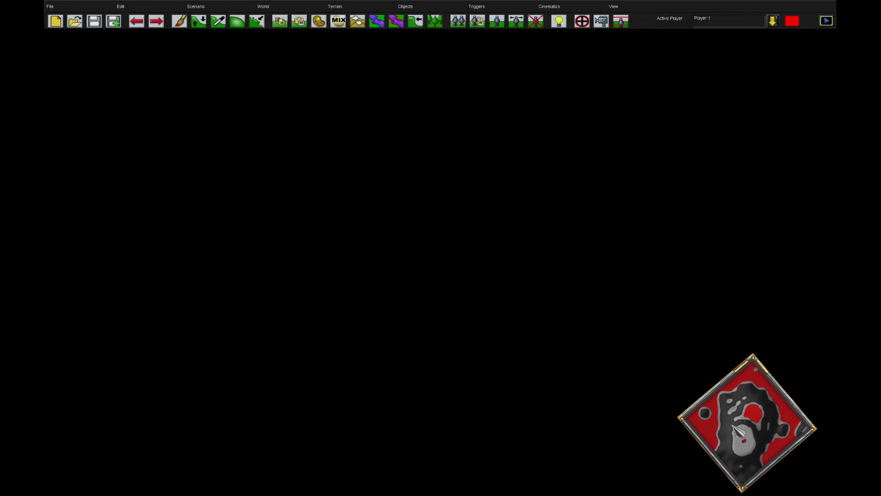
click(773, 430)
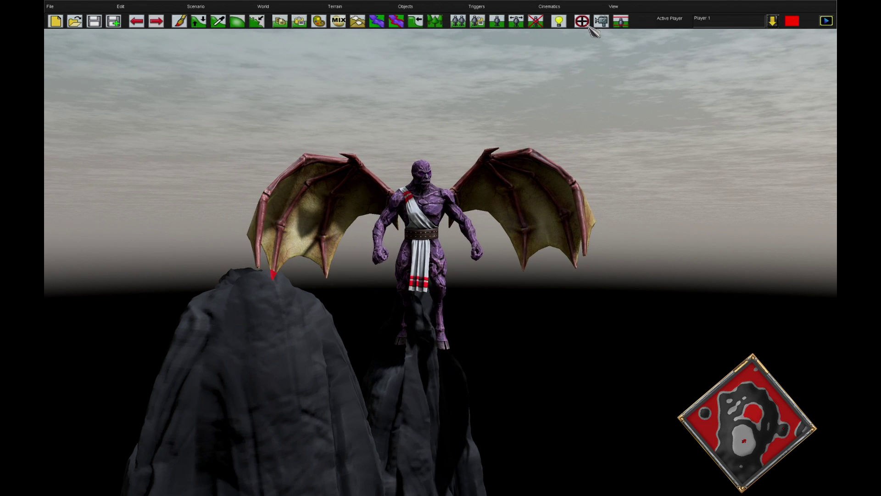
- Open the Camera Editor and turn on Camera Lock for the shot of the winged titan
click(590, 6)
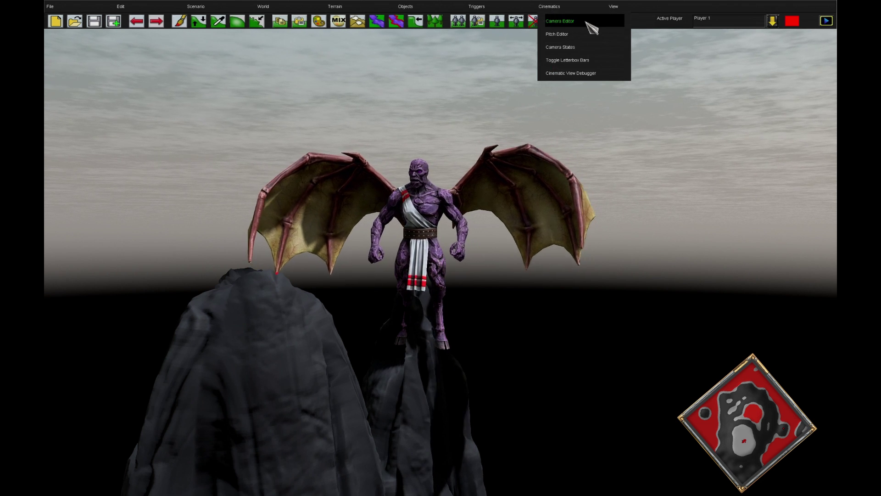
click(587, 20)
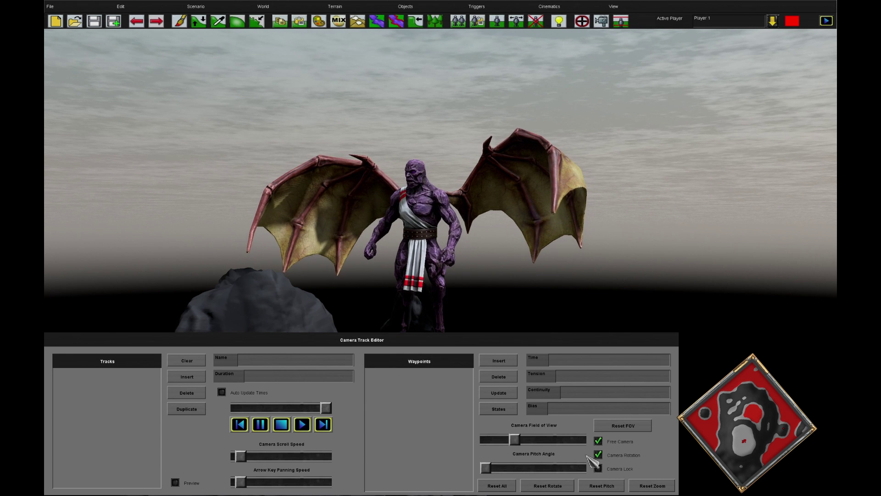
click(598, 468)
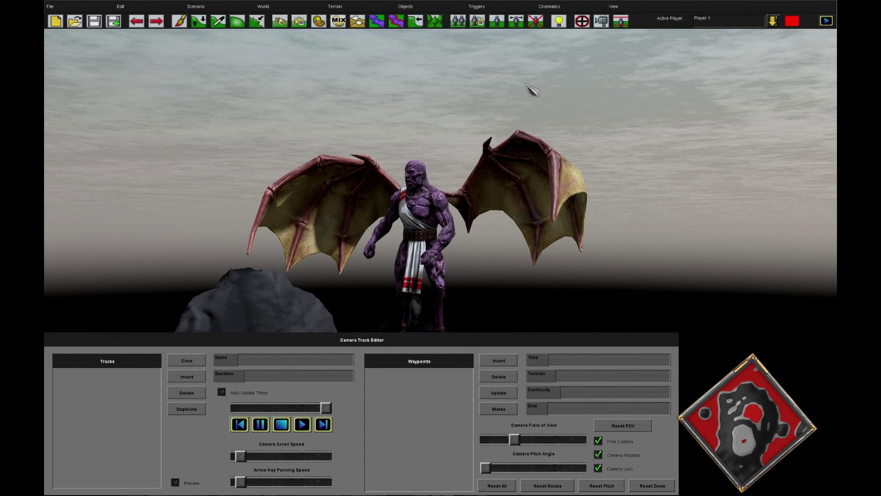
- Open Camera States and add a new camera state from the current view of the winged titan
click(550, 6)
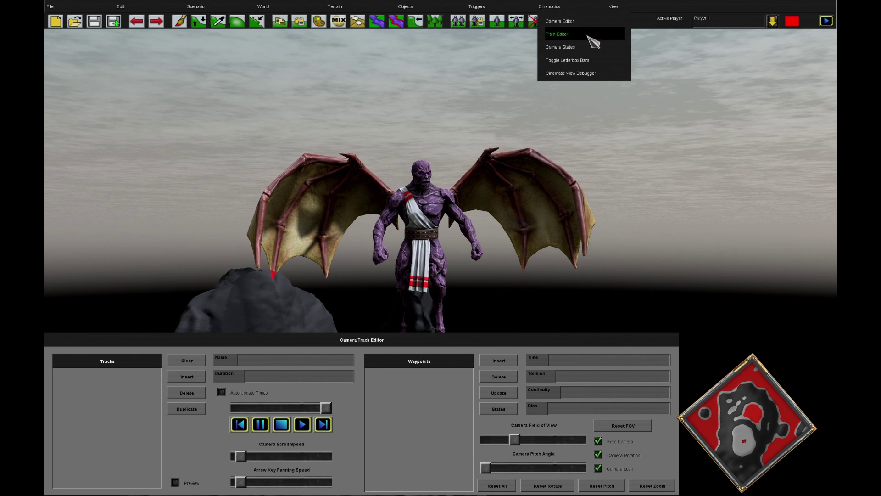
click(593, 48)
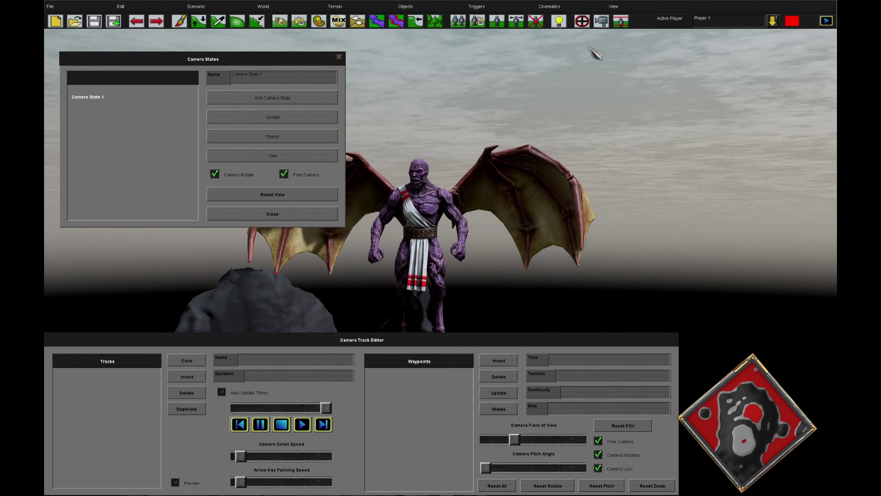
click(279, 102)
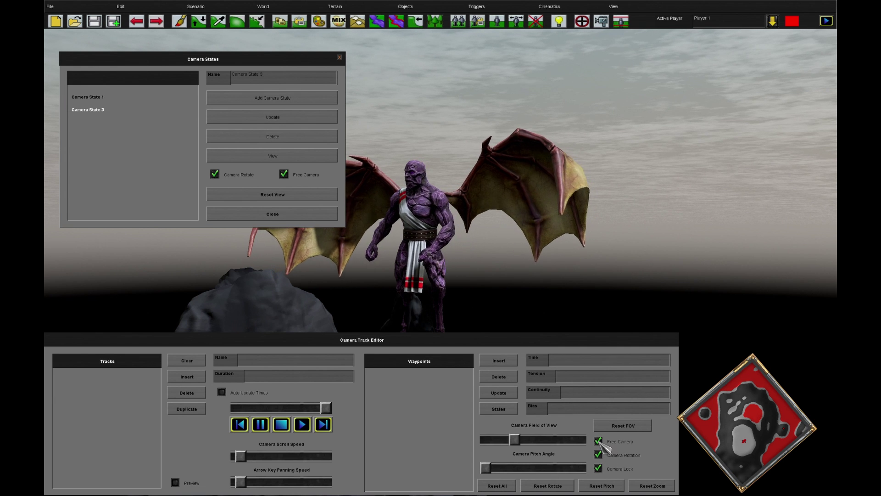
- Test the newly added camera state by moving the unlocked camera away and recalling the saved view
mouse_move(46, 357)
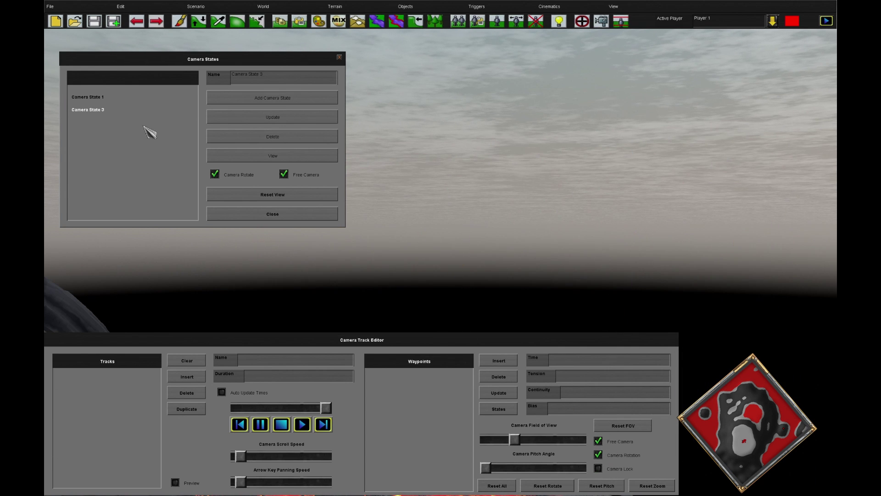
double_click(96, 110)
mouse_move(46, 86)
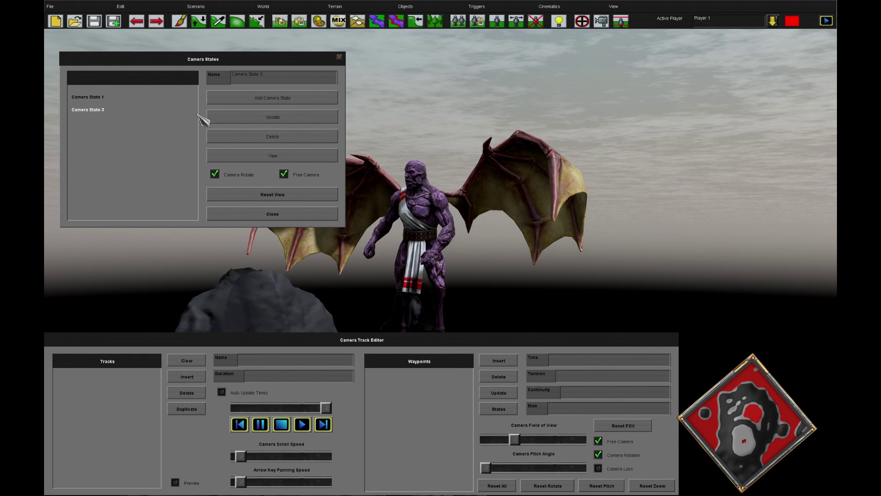
click(243, 159)
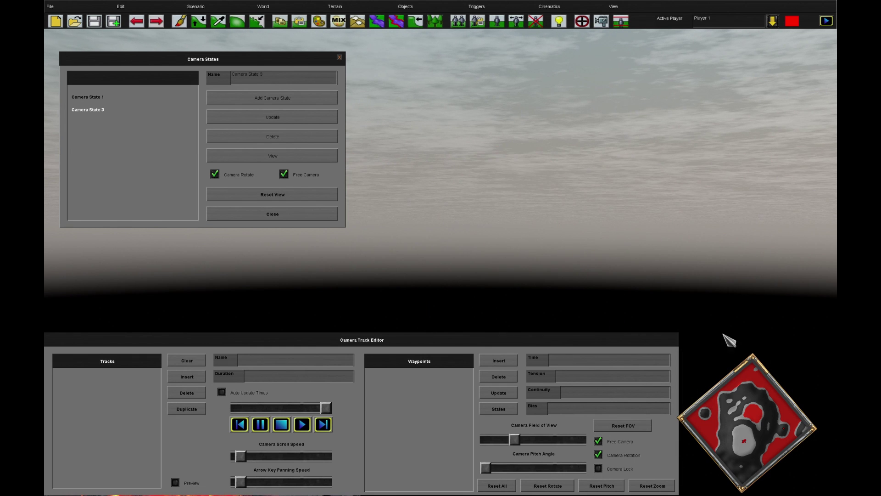
- Move the camera to another part of the map and recall Camera State 3 again
click(749, 430)
scroll(508, 232, up, 1)
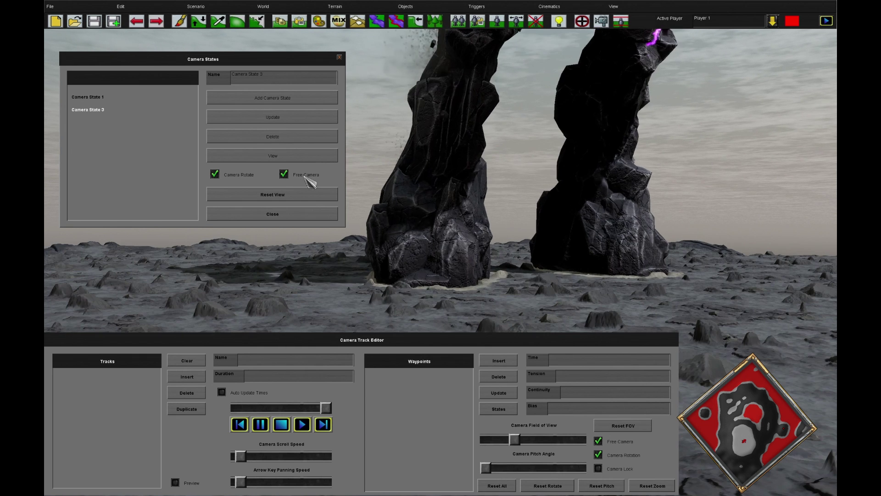
click(299, 158)
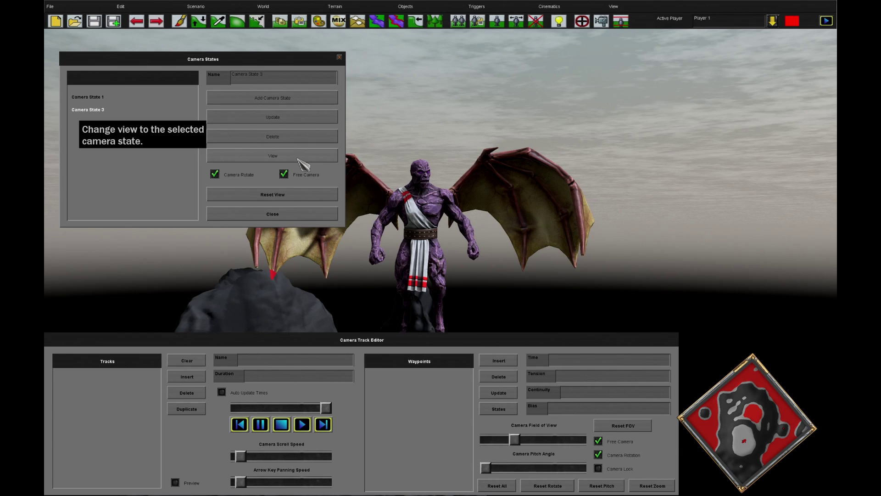
- Frame a frontal close-up of the chained stone titan on the plateau and reopen Camera States
click(747, 434)
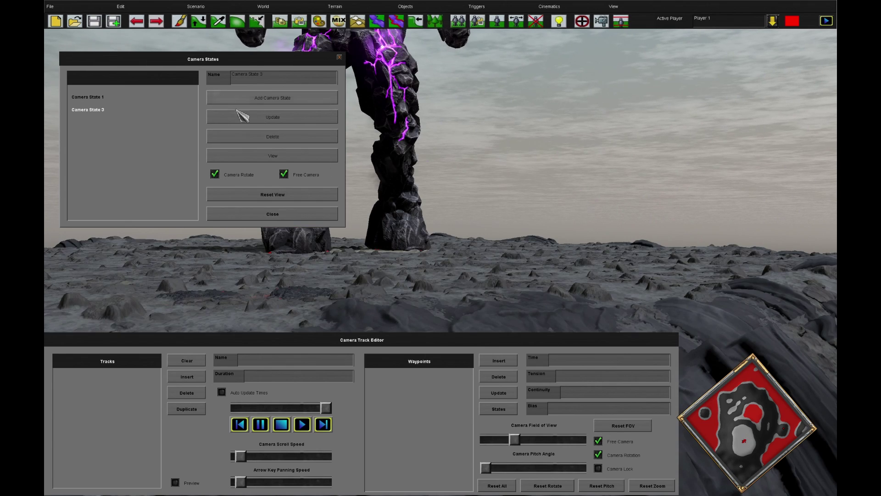
key(Escape)
key(Escape)
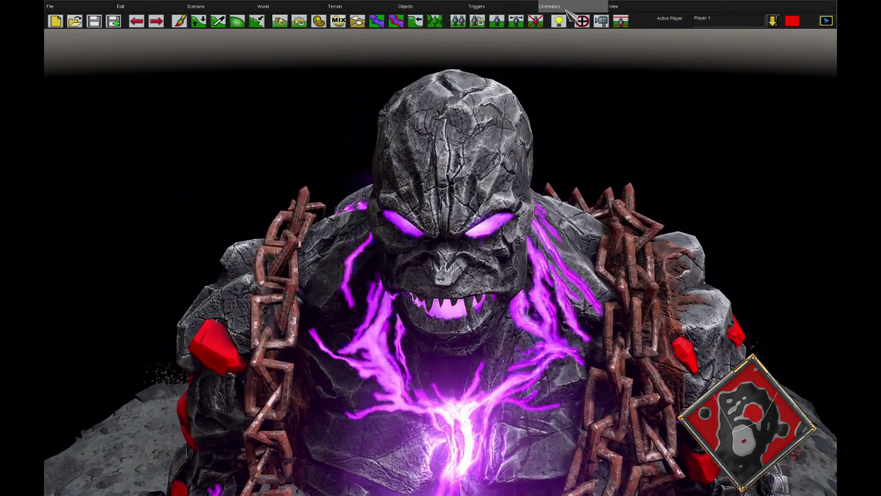
click(552, 7)
click(575, 45)
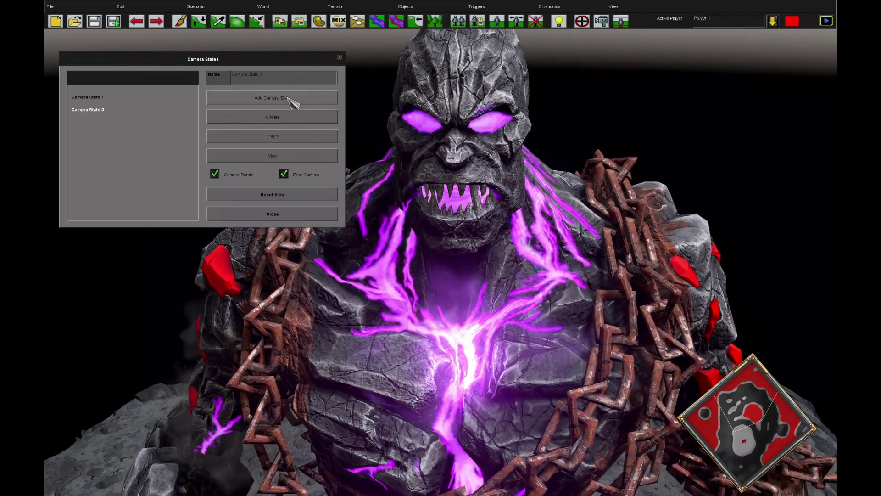
- Add a camera state from the stone titan close-up and rename the last two states as Kroony and Kronos
click(291, 99)
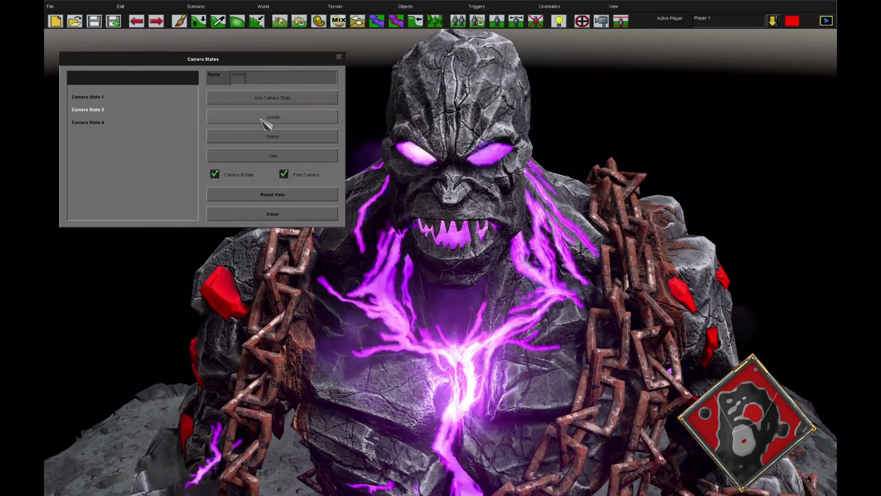
click(273, 117)
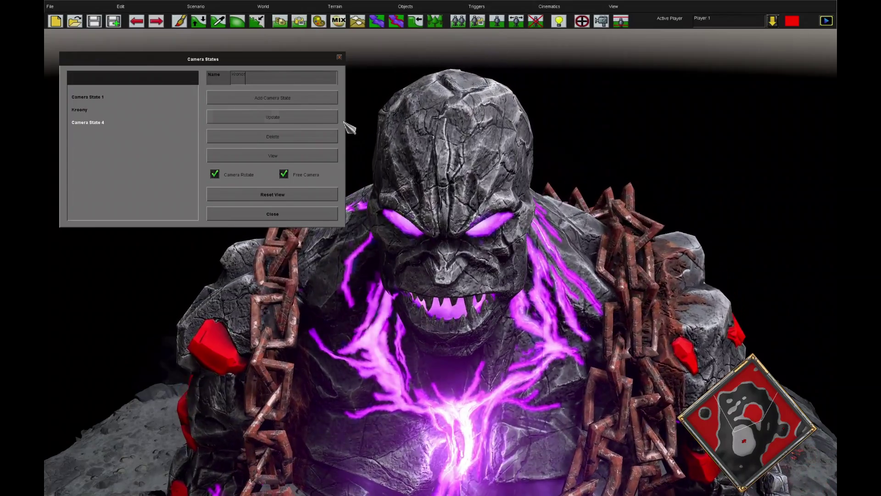
click(326, 120)
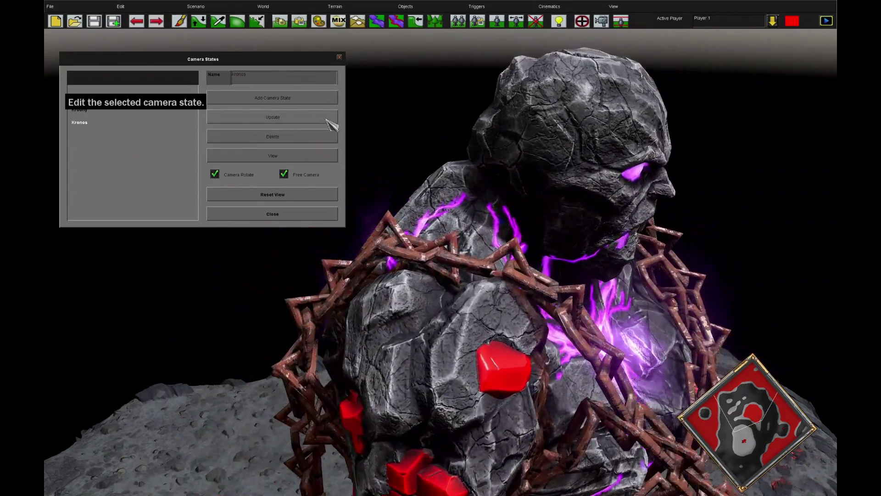
- Reset the view and test switching between the Kronos and Kroony camera states
click(296, 196)
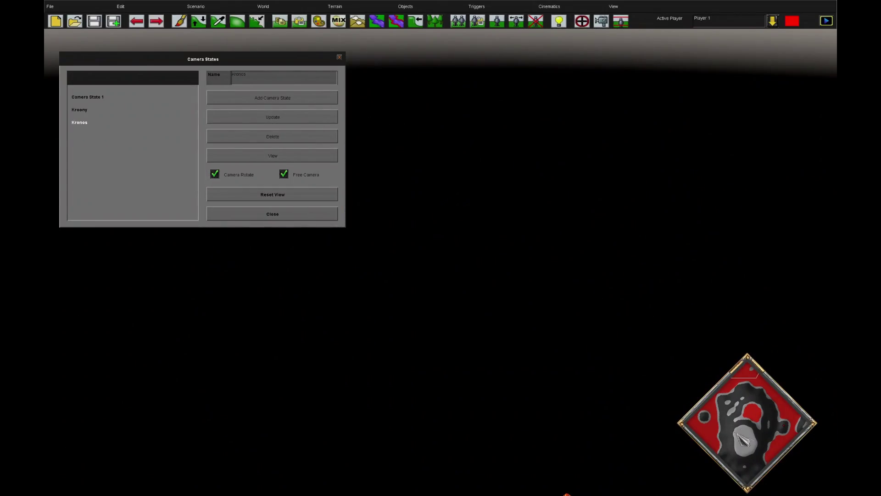
click(738, 434)
scroll(517, 335, down, 5)
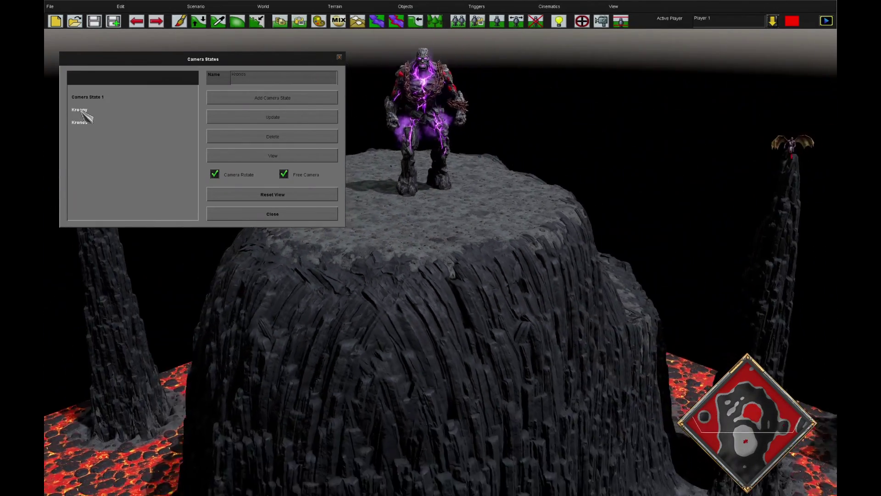
click(81, 110)
click(81, 110)
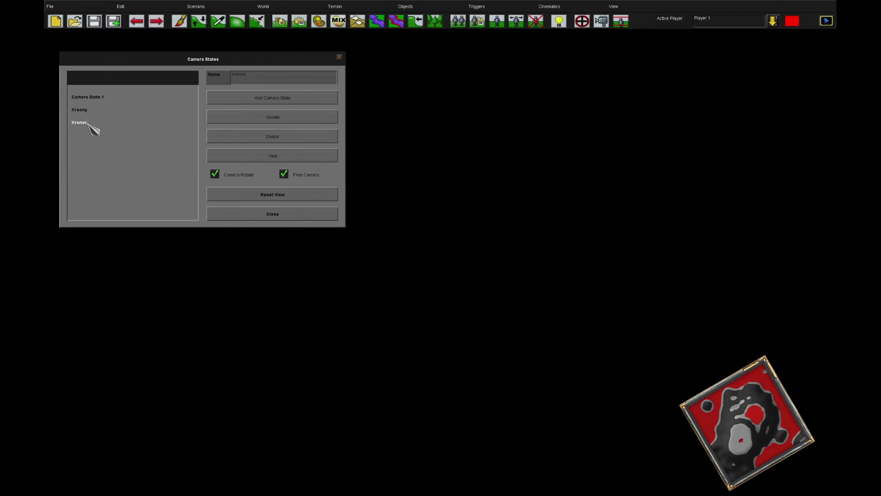
click(80, 110)
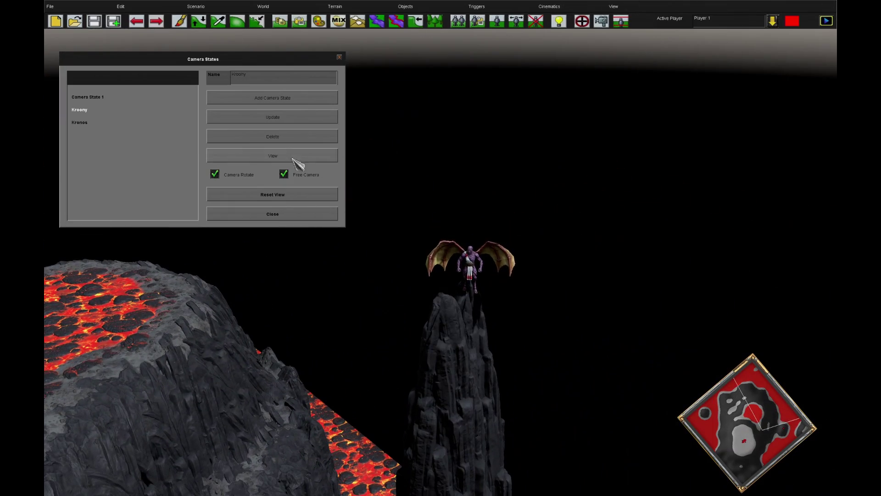
click(82, 110)
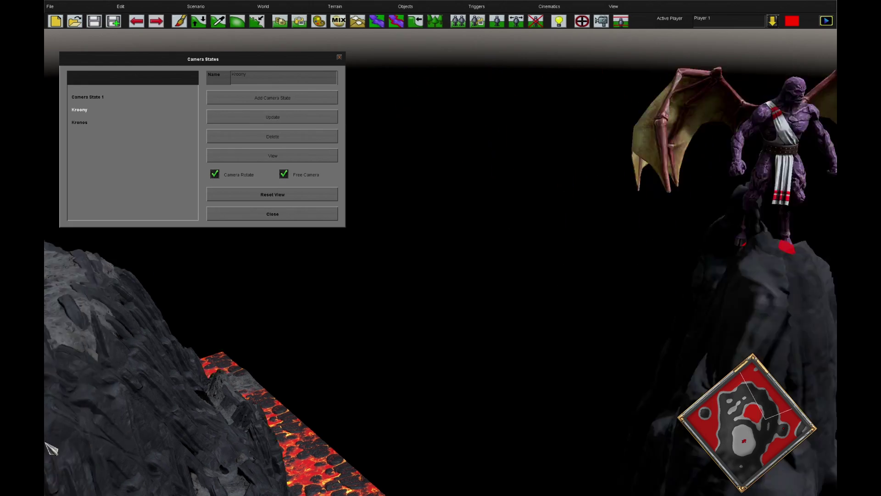
- Close Camera States, bring the stone titan into view and create a new trigger, opening its effects
middle_drag(266, 338, 568, 253)
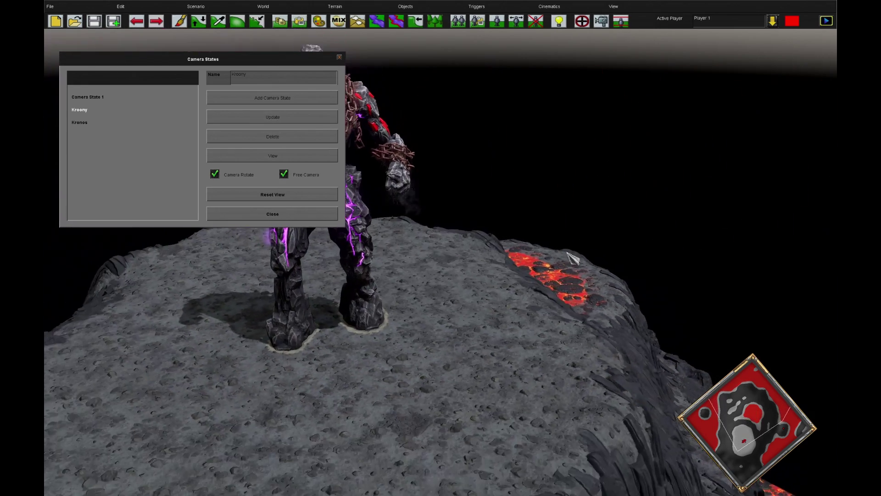
key(Escape)
scroll(568, 253, down, 3)
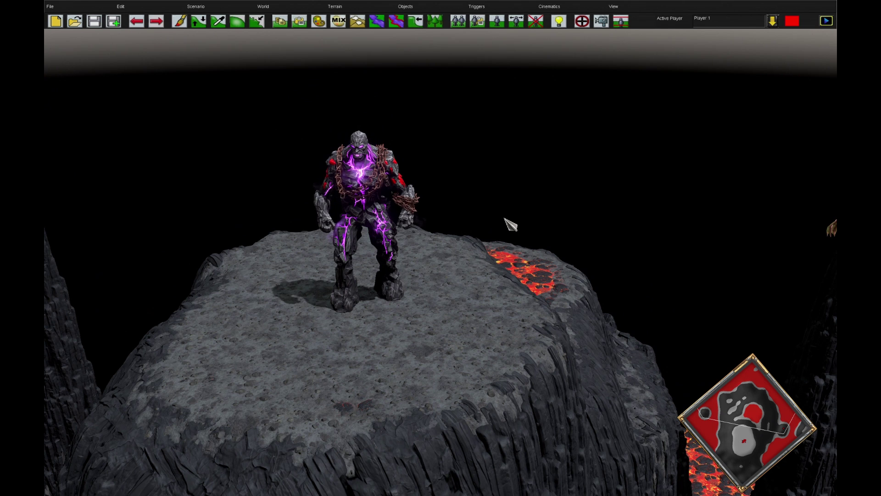
click(582, 21)
click(204, 355)
click(177, 484)
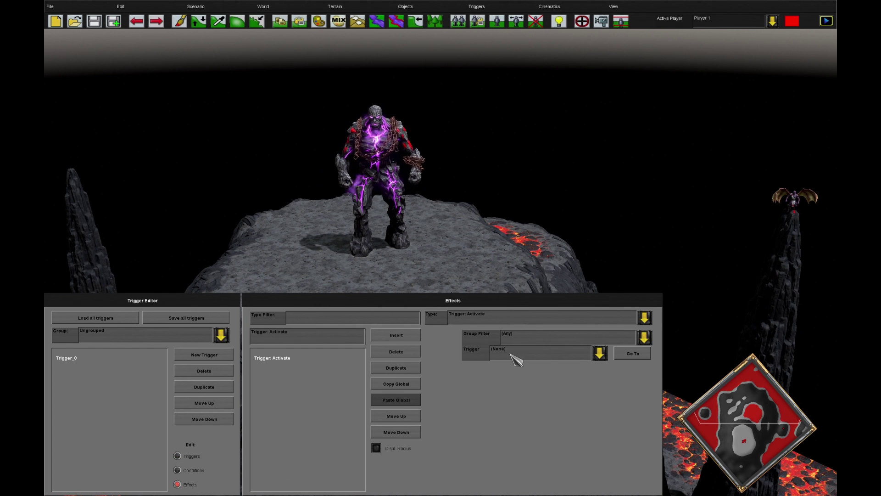
- Change the trigger's effect type to Camera: Cut to View and adjust the view of the stone titan
click(516, 319)
scroll(501, 350, up, 5)
click(502, 362)
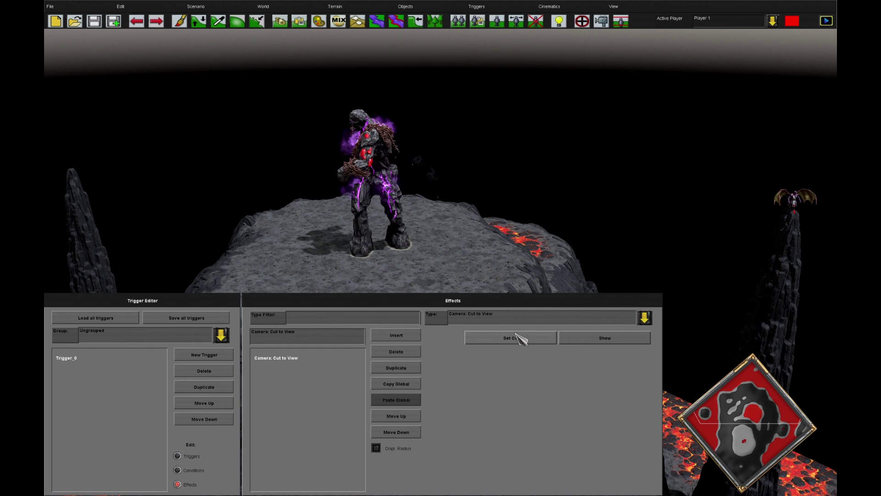
middle_drag(514, 338, 349, 285)
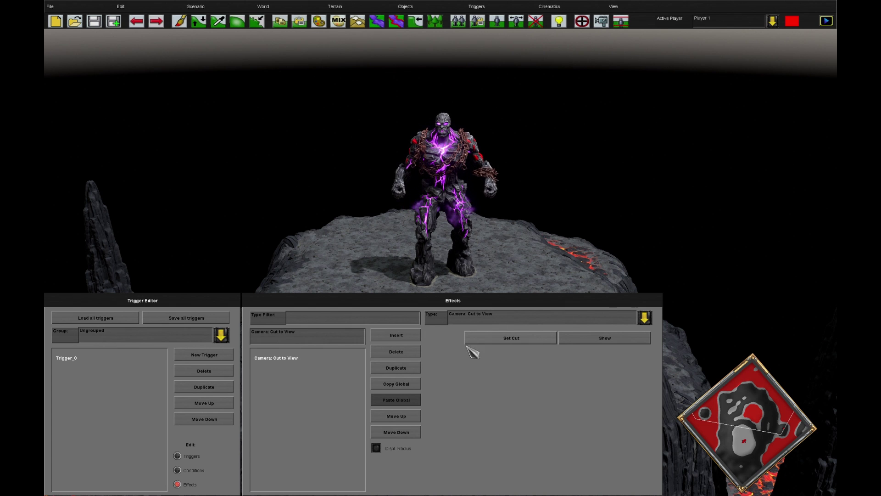
- Insert a second effect of type Render: Fog/Black Map with both options off and return to the trigger's overview
click(404, 339)
click(507, 321)
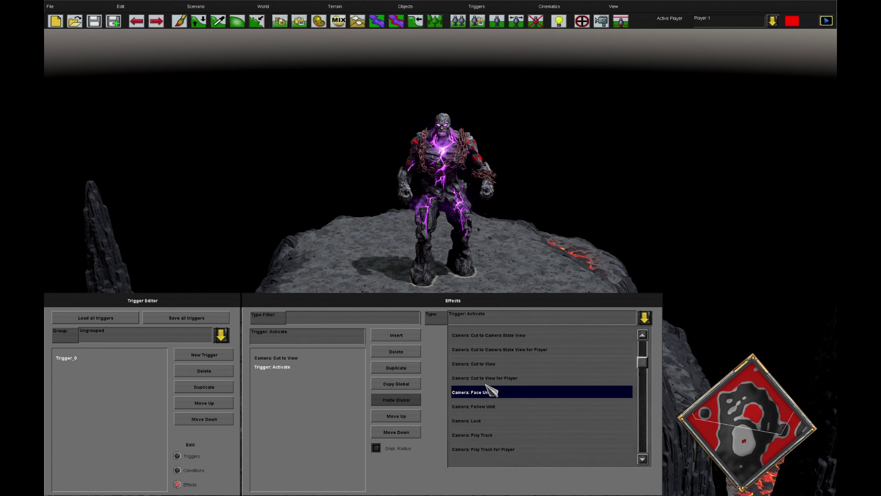
scroll(522, 392, down, 1)
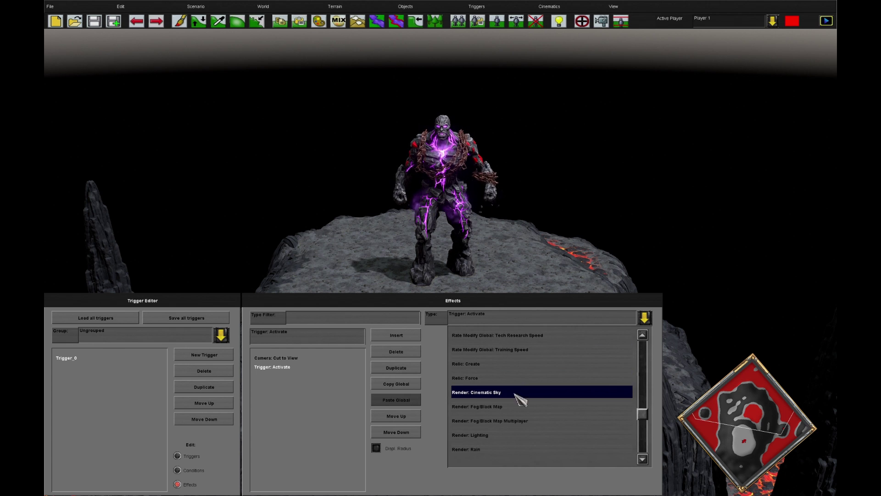
click(523, 392)
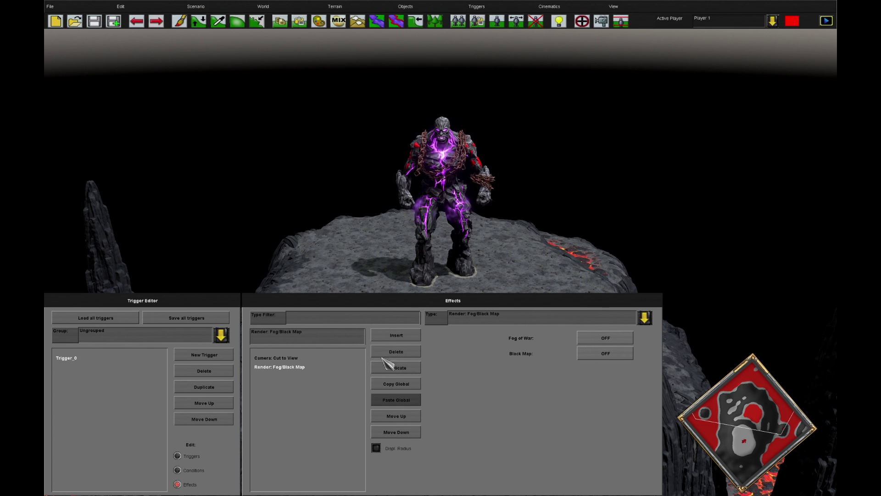
click(200, 456)
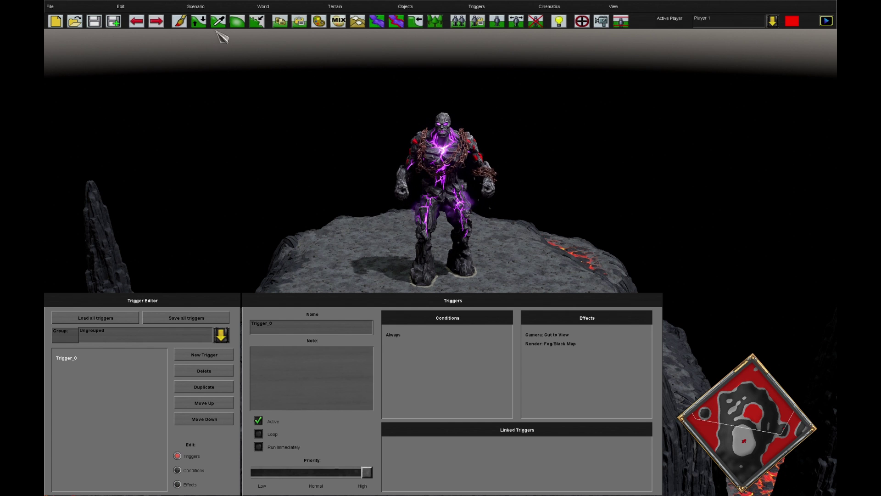
- Check the scenario's victory conditions and close them
click(196, 7)
click(212, 87)
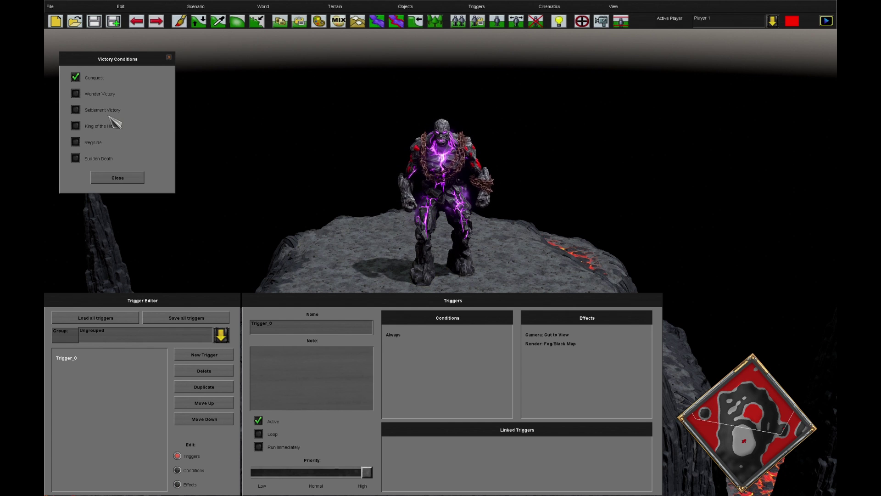
click(118, 178)
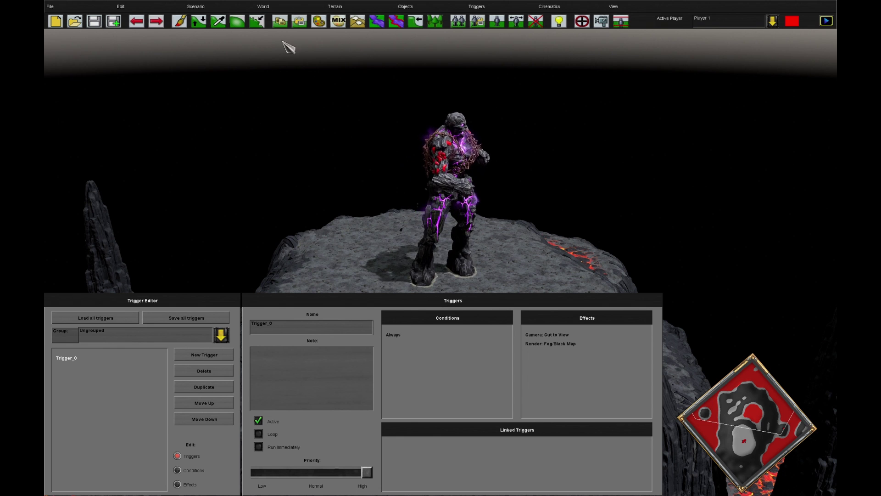
- Playtest the scenario to check the trigger's camera and fog effects, and return to the editor
click(235, 11)
click(248, 62)
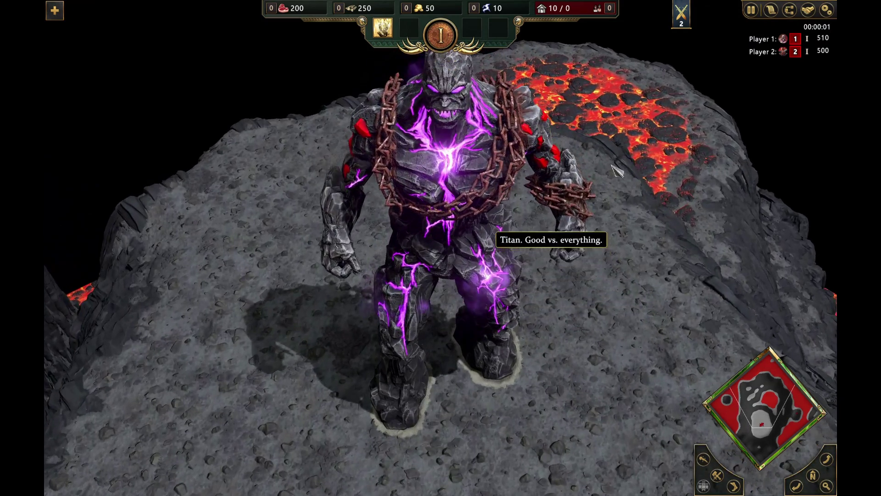
key(Escape)
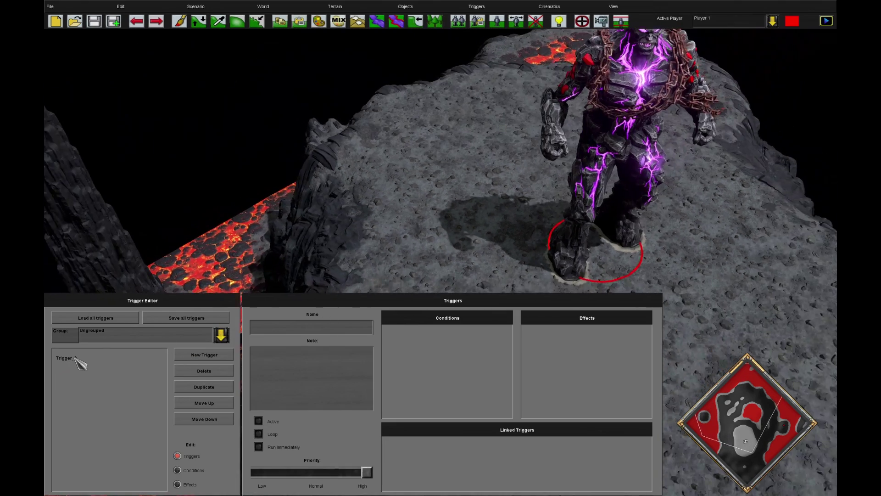
- Insert a third effect in Trigger_0 and browse the effect types filtered for camera effects
click(74, 359)
click(178, 483)
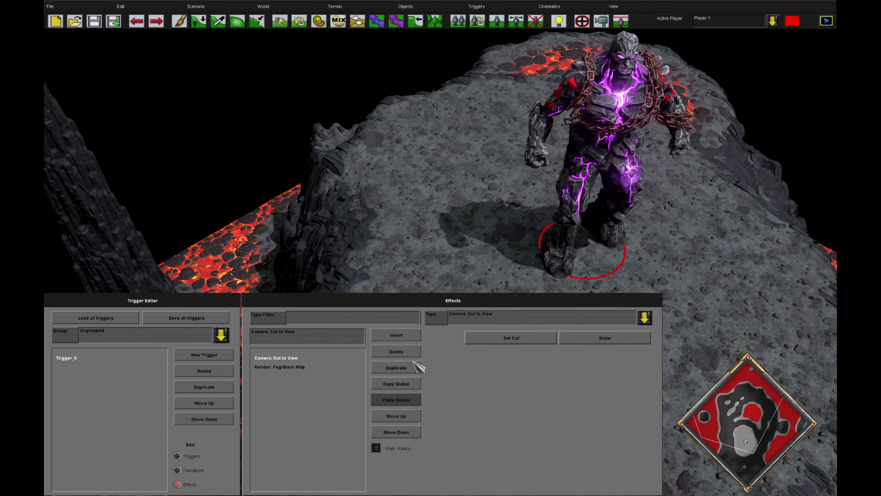
click(406, 336)
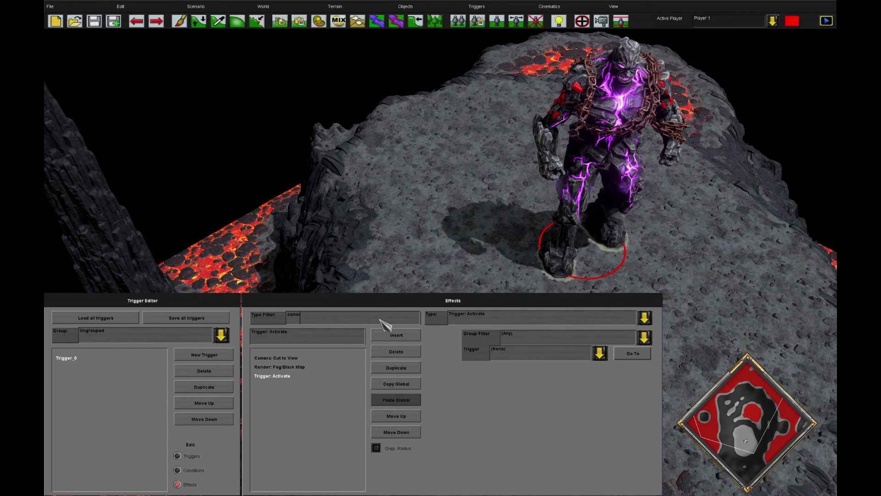
click(472, 318)
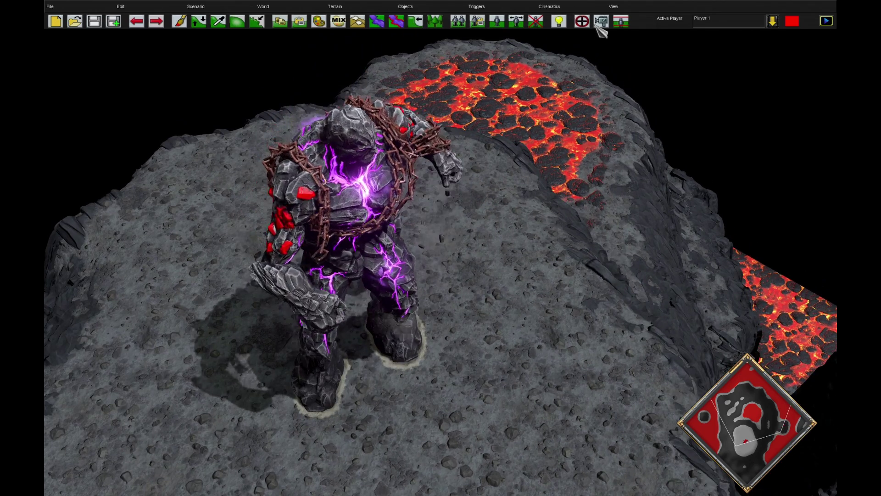
- Create a camera track with two waypoints at the stone titan, with Preview and Auto Update Times turned on
click(601, 21)
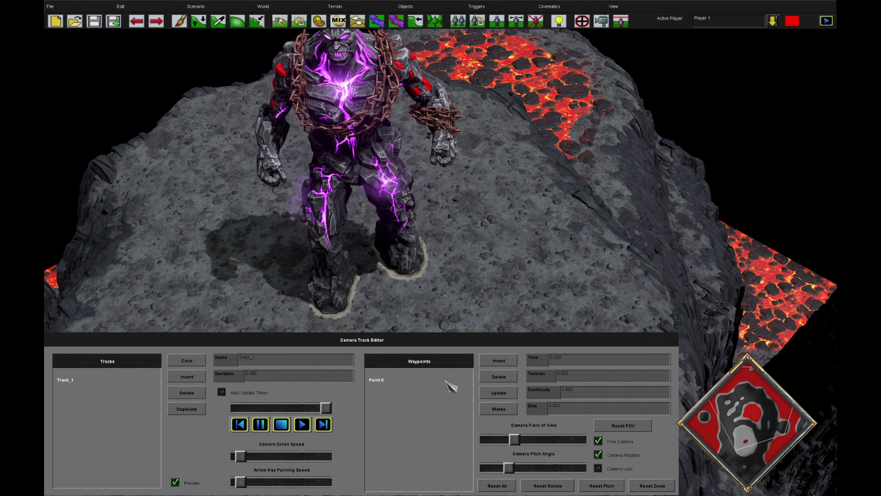
click(500, 362)
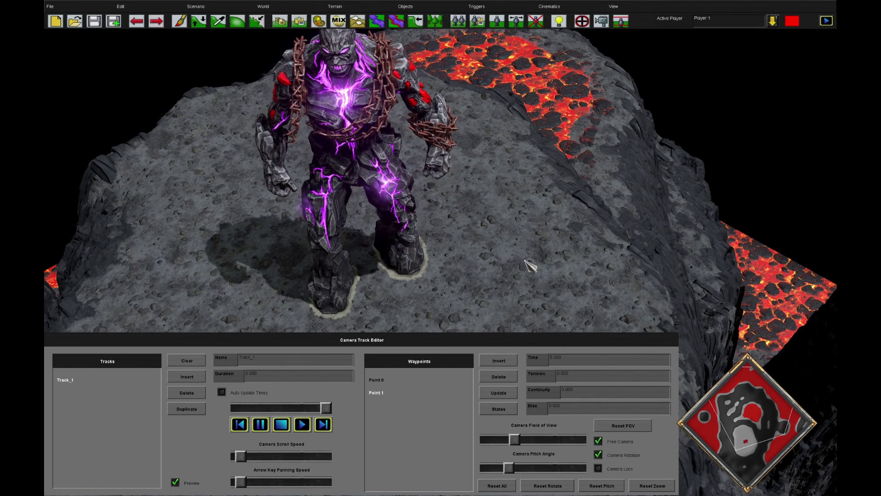
scroll(488, 268, down, 3)
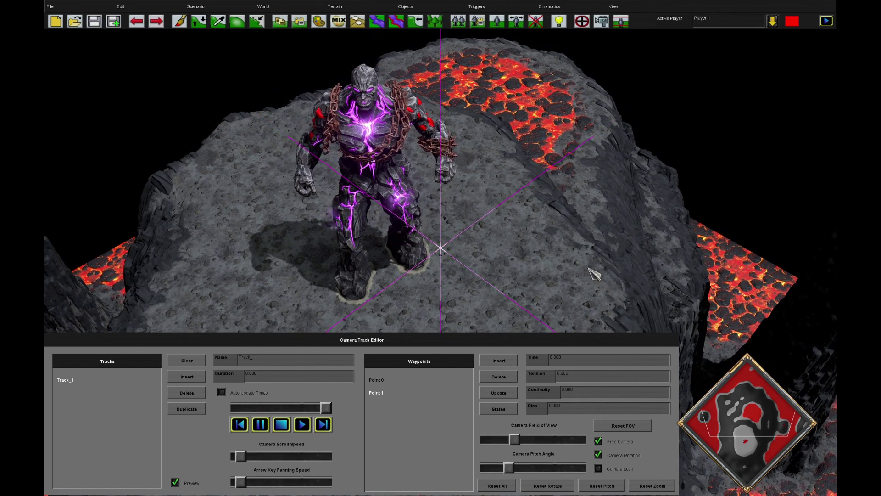
scroll(554, 238, down, 1)
scroll(554, 239, down, 1)
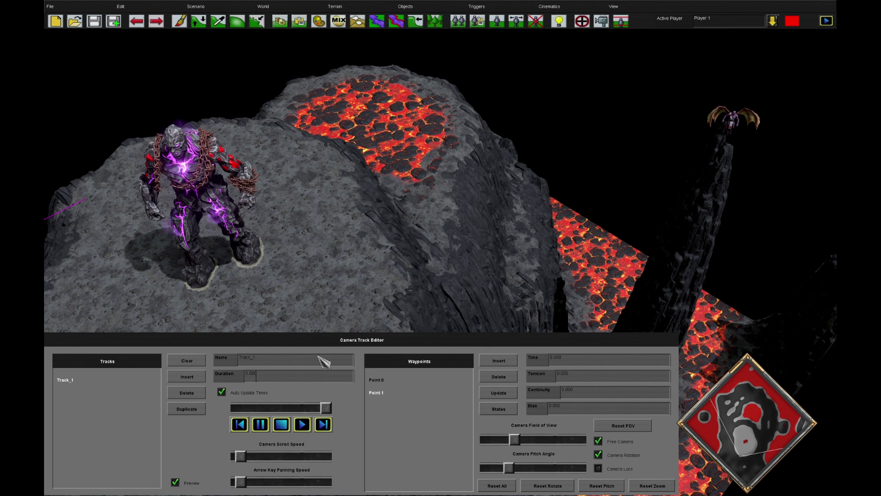
- Recall the winged demon's saved camera state for Point 0 and the titan's for Point 1, updating both waypoints of Track_1
click(501, 12)
click(549, 6)
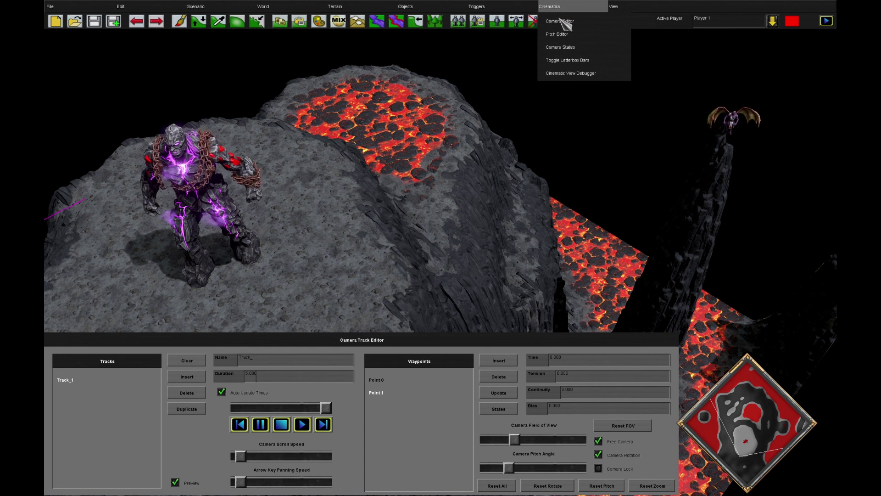
click(555, 47)
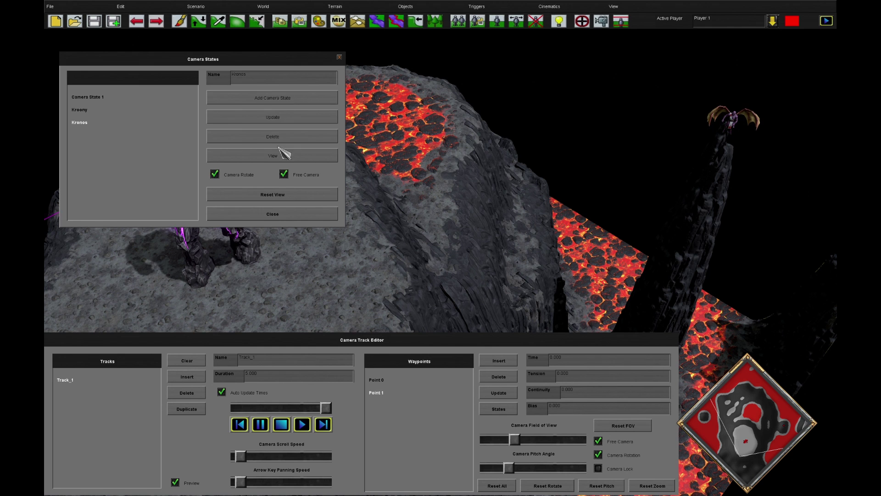
click(83, 110)
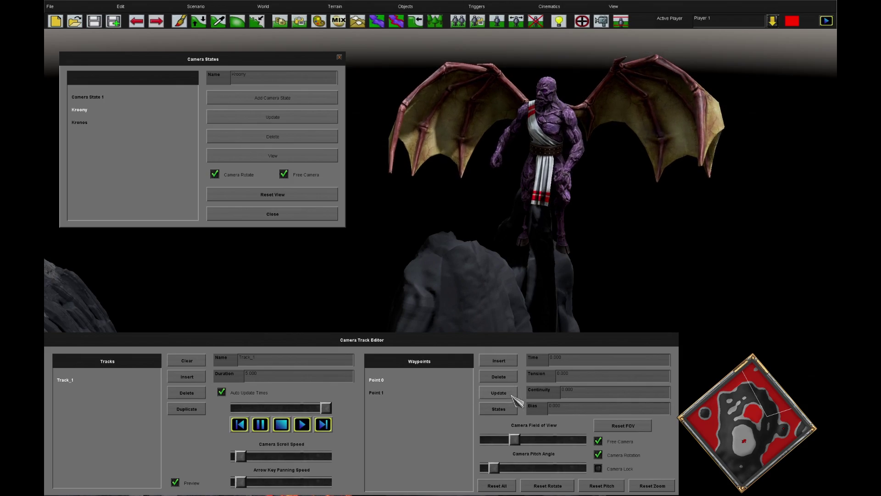
click(82, 123)
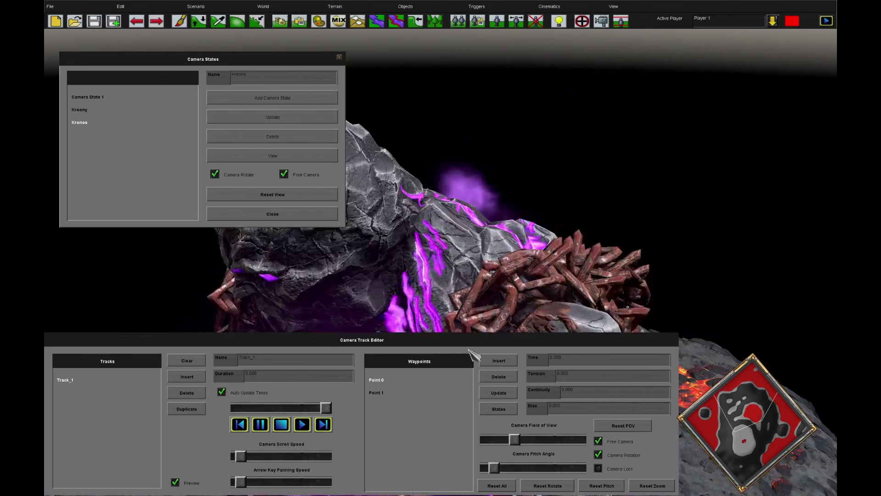
click(379, 393)
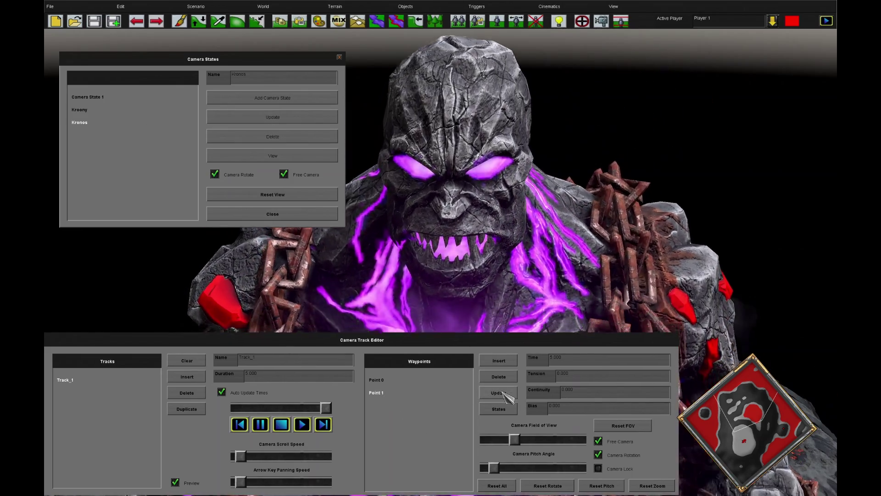
key(Down)
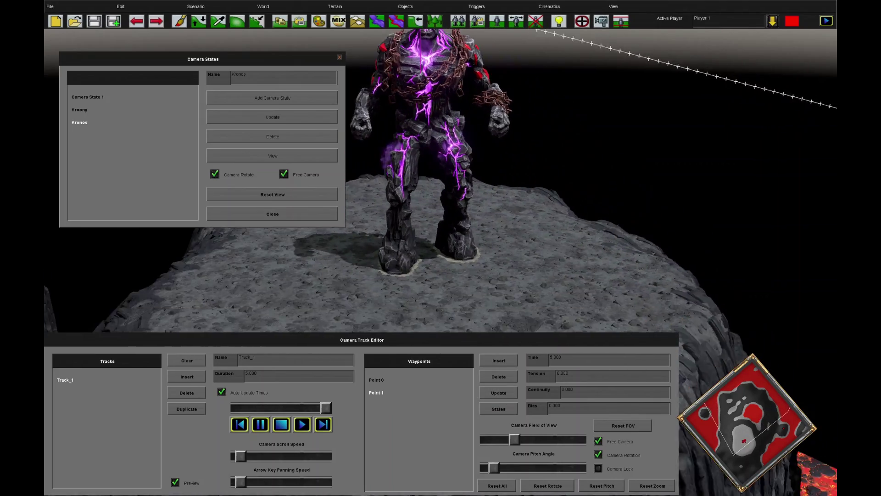
click(339, 57)
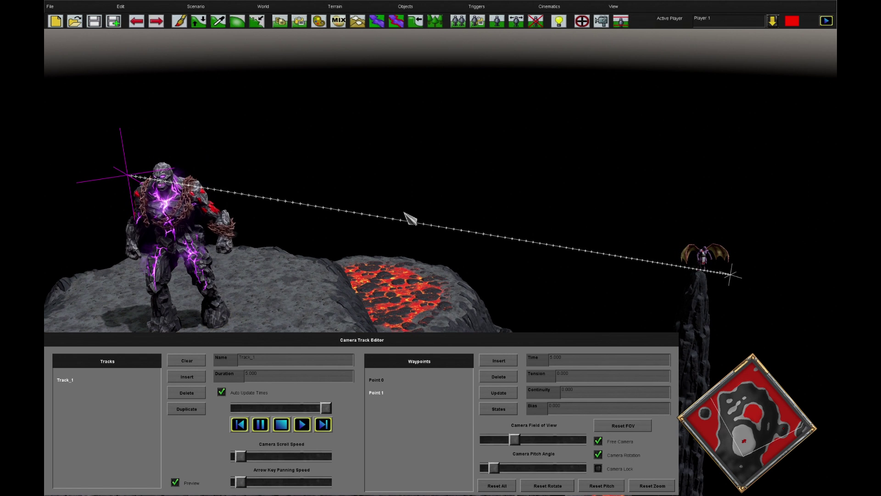
- Play Track_1 to check the camera movement from the winged demon to the titan
click(302, 424)
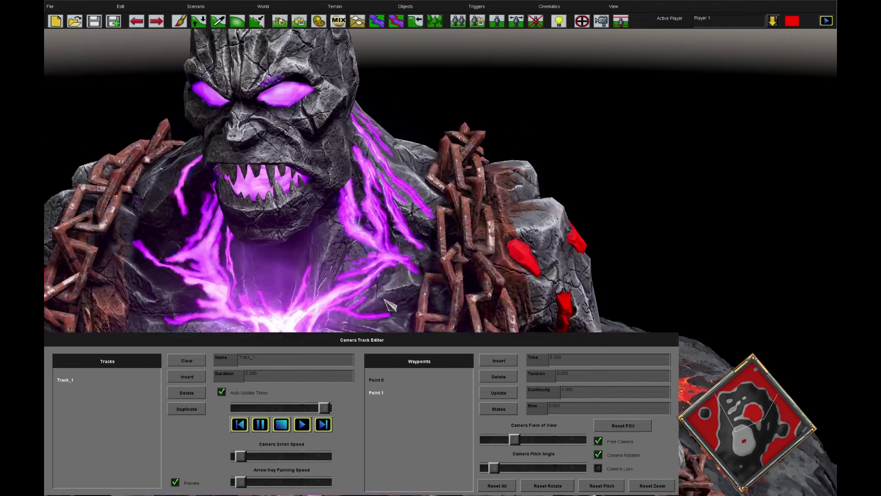
scroll(550, 252, down, 3)
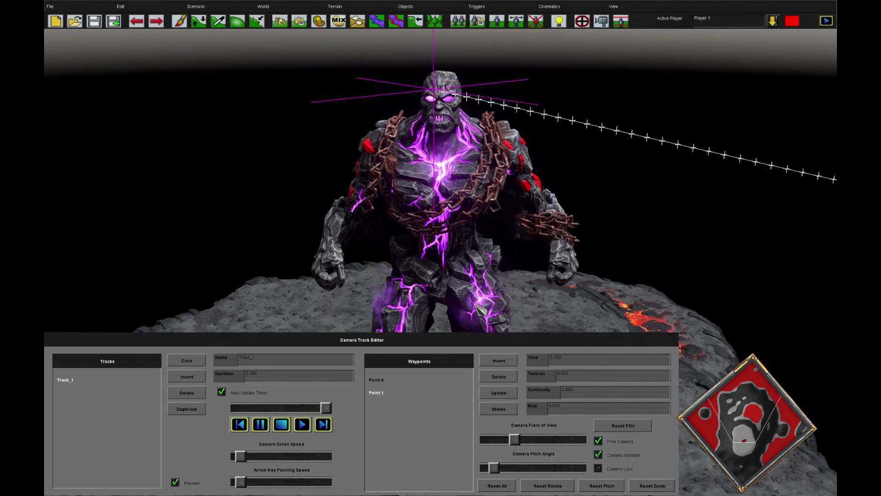
scroll(555, 257, down, 3)
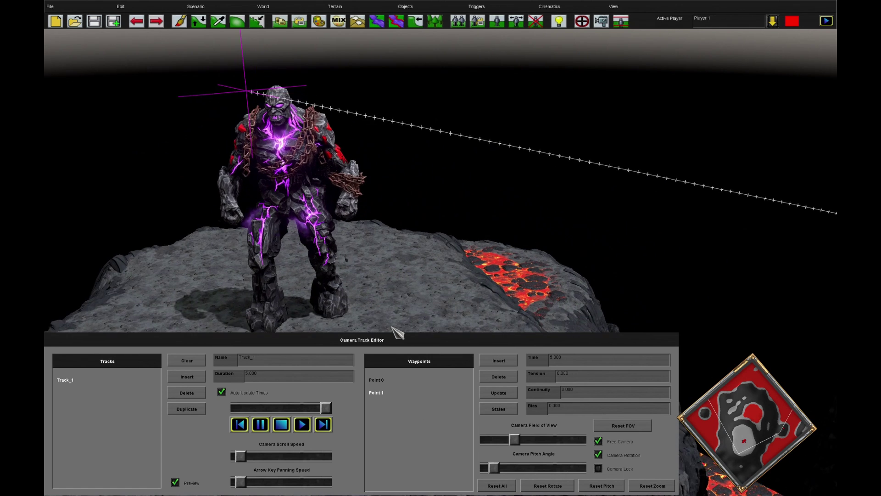
- Insert a third waypoint in Track_1 near the stone titan and update it to the current view
click(498, 363)
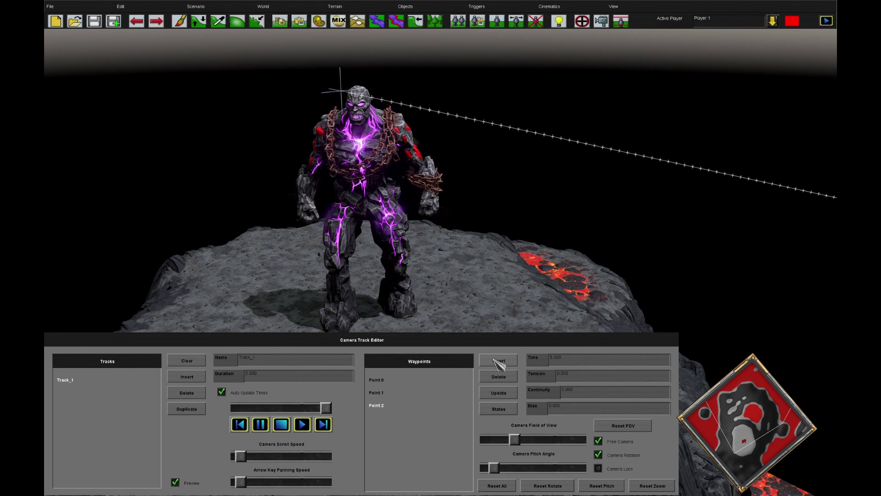
key(Right)
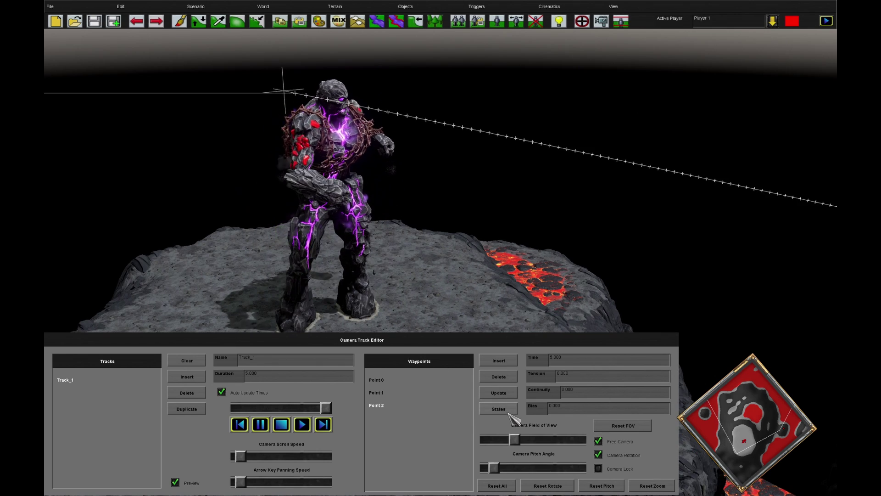
click(504, 393)
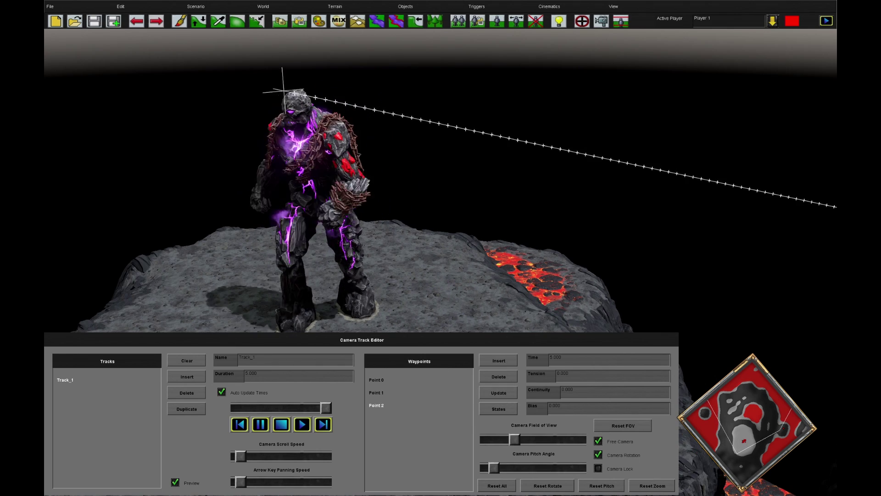
- Examine the path of Track_1 around the titan and across to the winged demon from several angles
key(Down)
scroll(547, 170, down, 2)
key(Right)
key(Down)
key(Left)
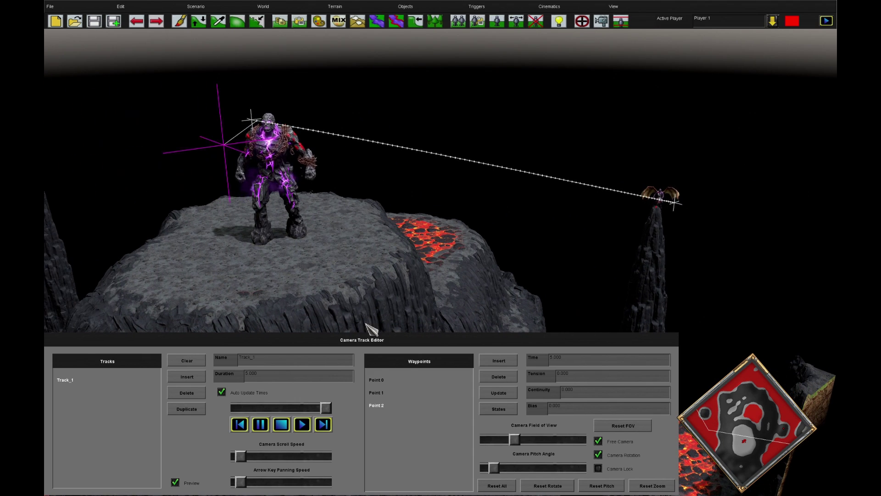
ctrl+scroll(366, 324, down, 4)
key(Up)
key(Left)
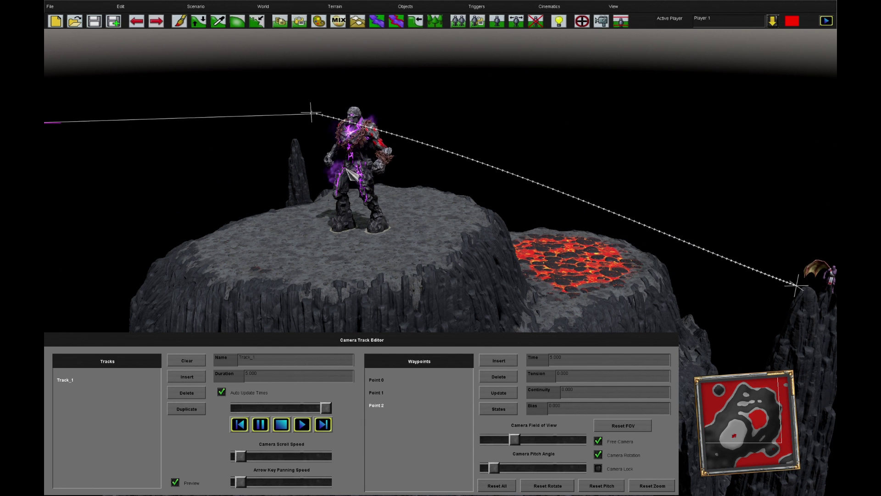
key(Left)
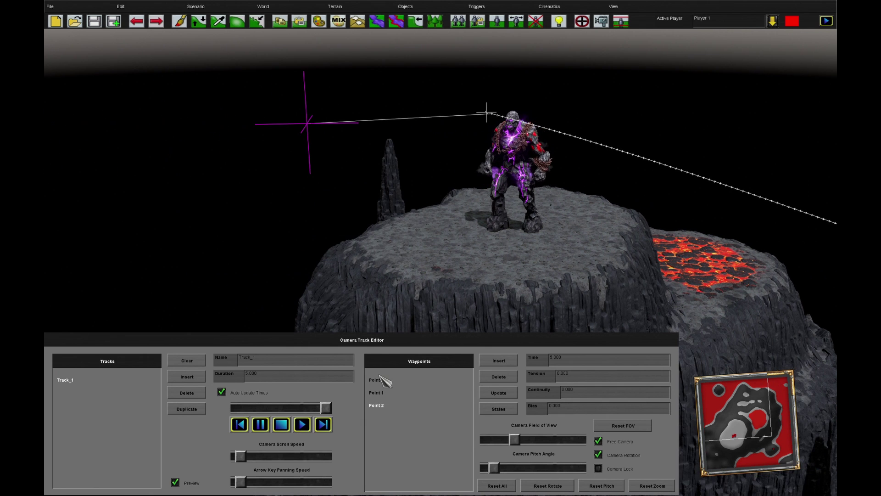
- Check the positions of the three waypoints one by one and play Track_1
click(382, 394)
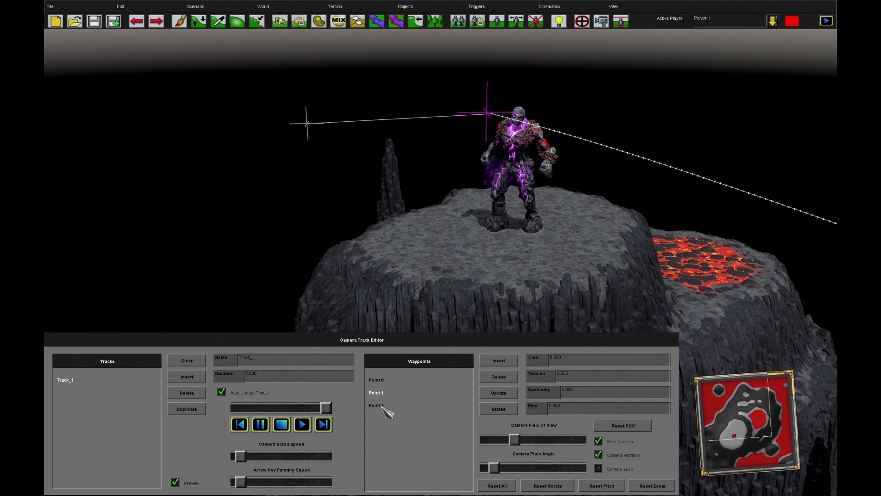
click(382, 406)
key(Right)
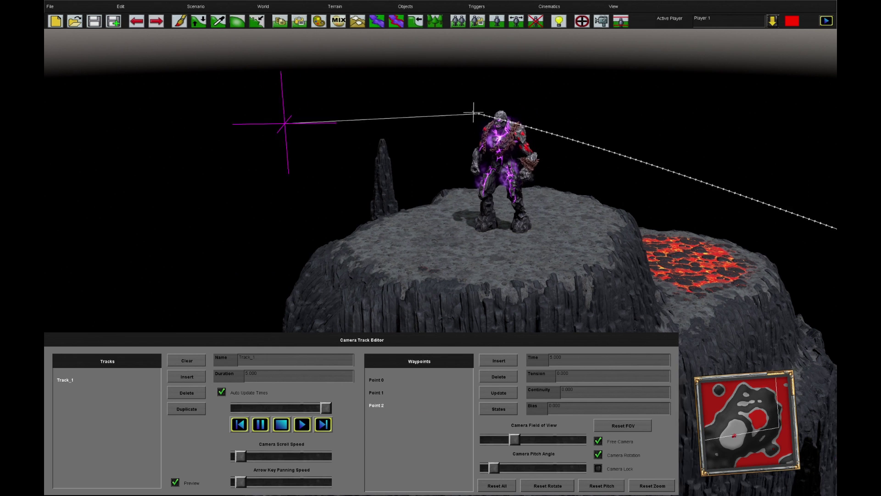
key(Right)
key(Left)
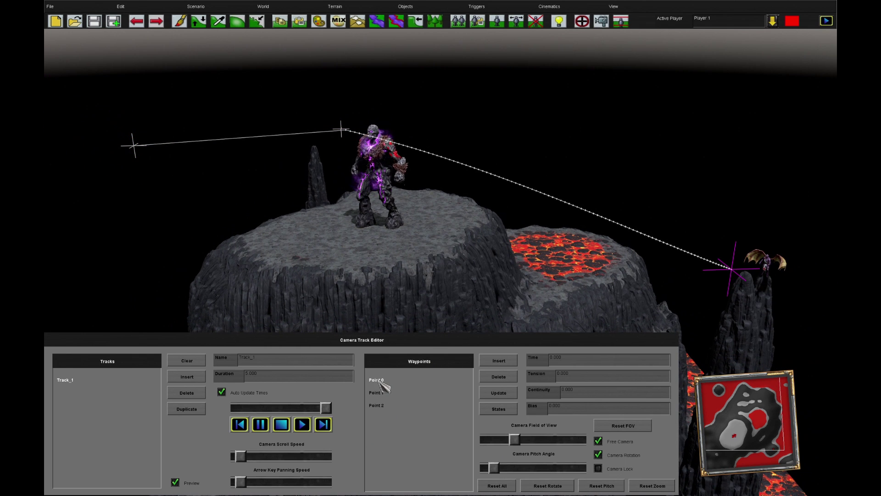
click(302, 425)
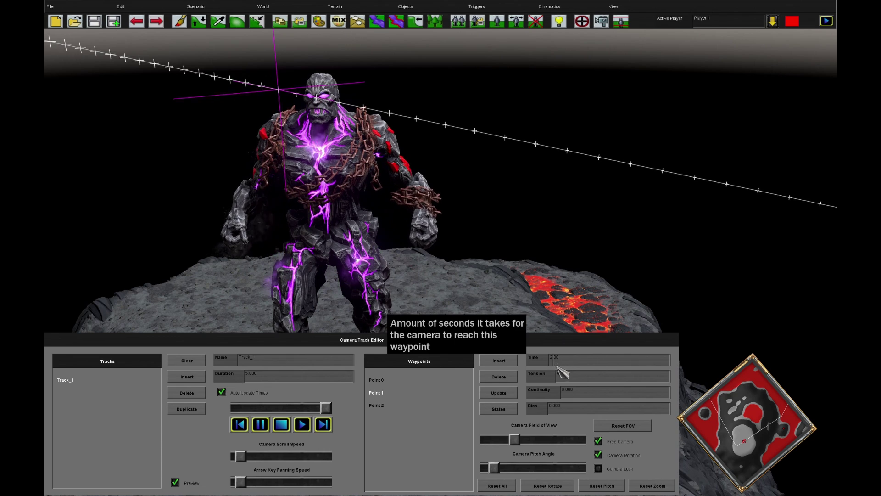
scroll(420, 256, down, 2)
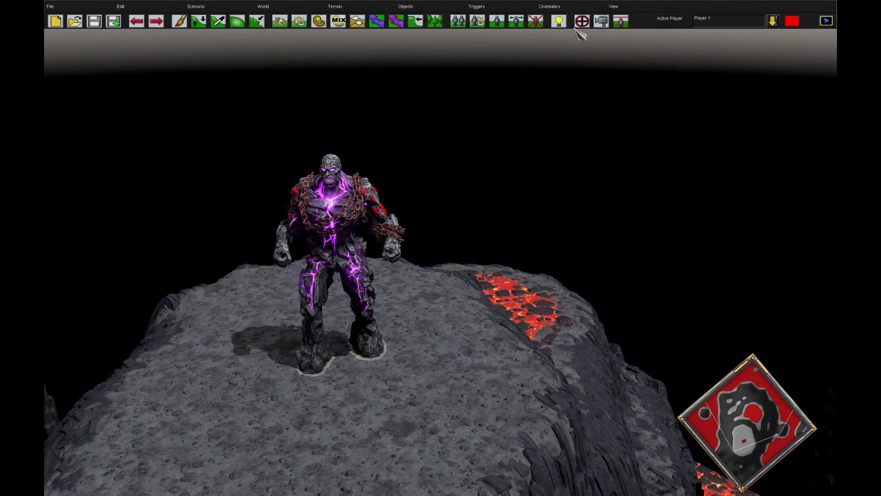
- Delete the Camera: Cut to View and Camera: Lock effects from Trigger_0
click(582, 20)
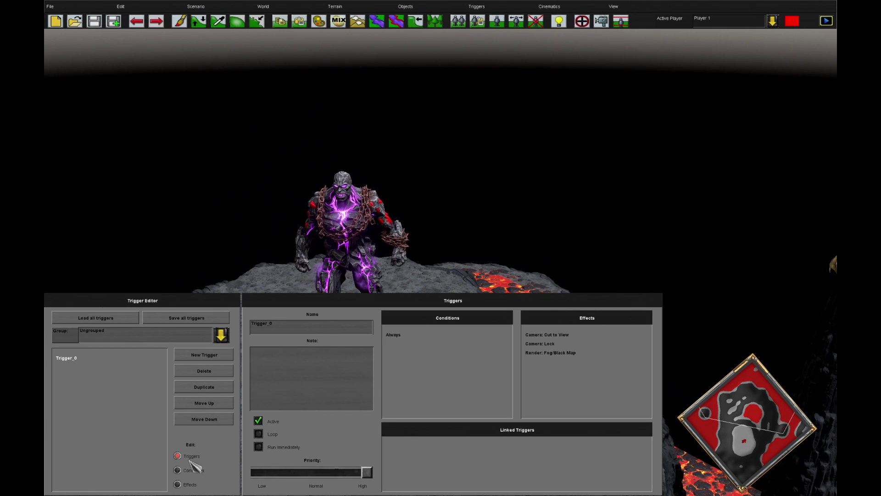
click(189, 484)
click(406, 354)
click(406, 355)
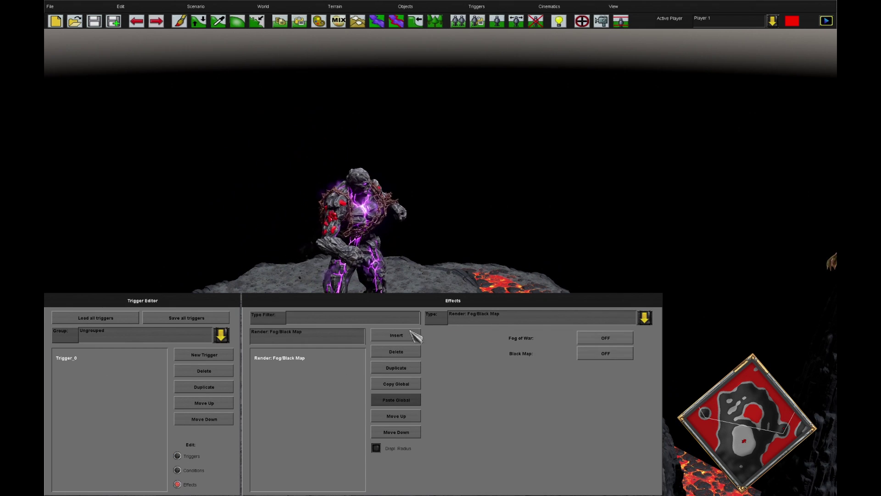
- Insert a Camera: Play Track effect for Track_1 in Trigger_0
click(411, 335)
click(472, 322)
scroll(499, 350, down, 8)
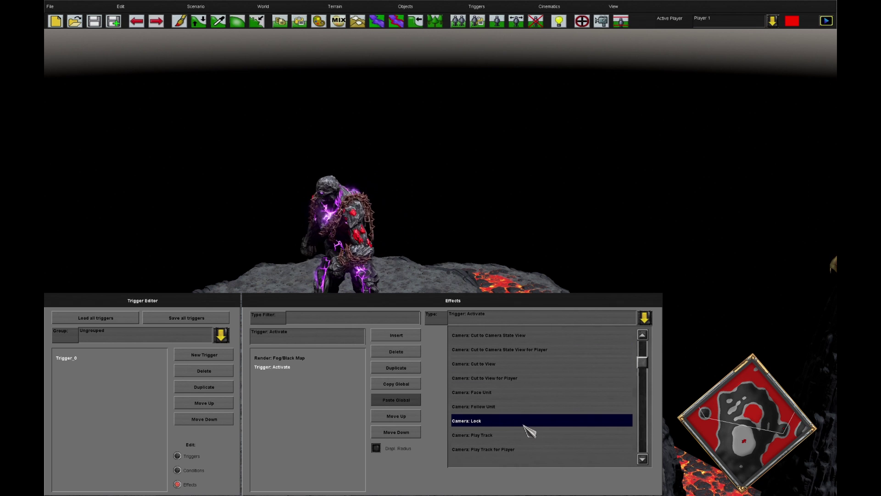
scroll(527, 427, down, 3)
click(513, 365)
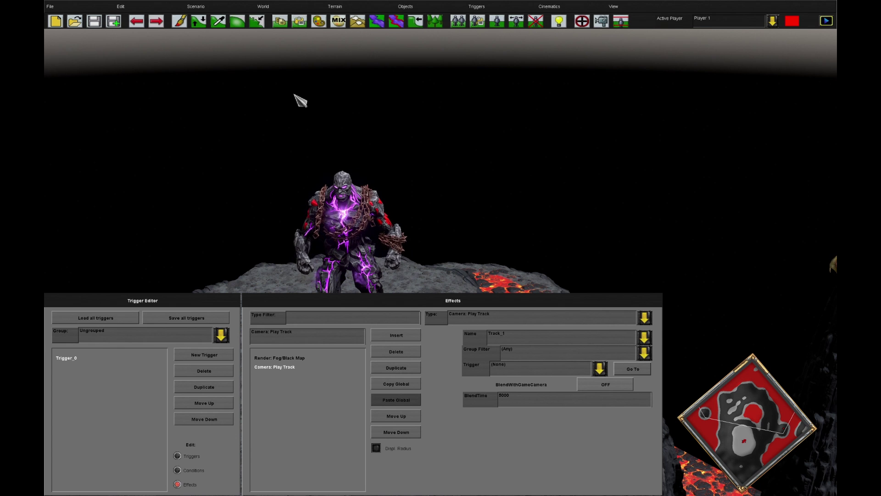
- Playtest the scenario to check the Play Track effect, and return to the editor
click(224, 10)
click(238, 62)
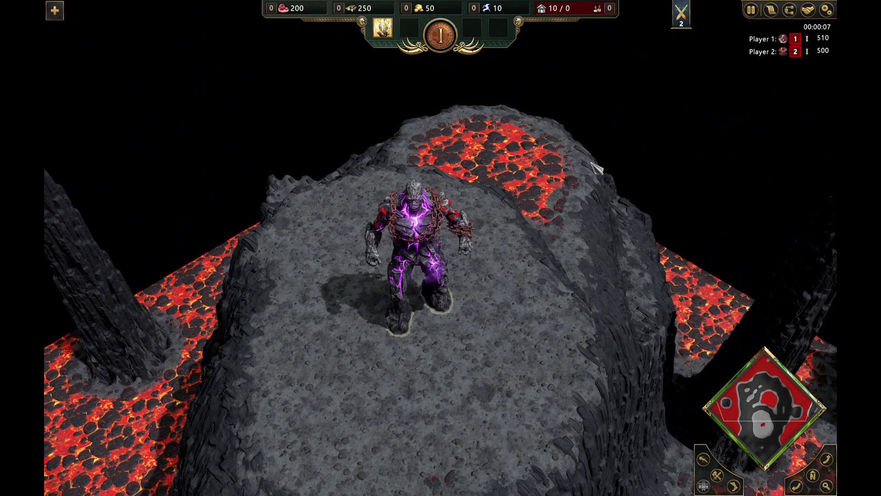
click(826, 10)
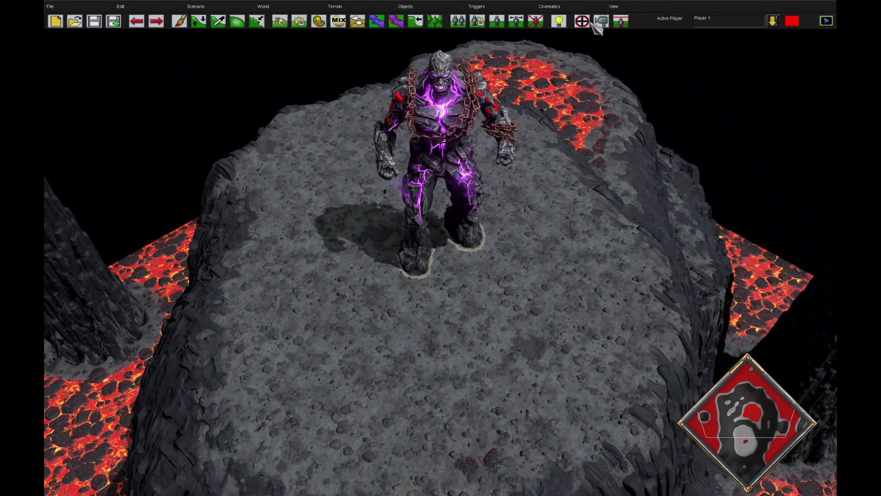
- Create Track_2 with two waypoints at the titan and a 10-second duration, and start playing it
click(600, 21)
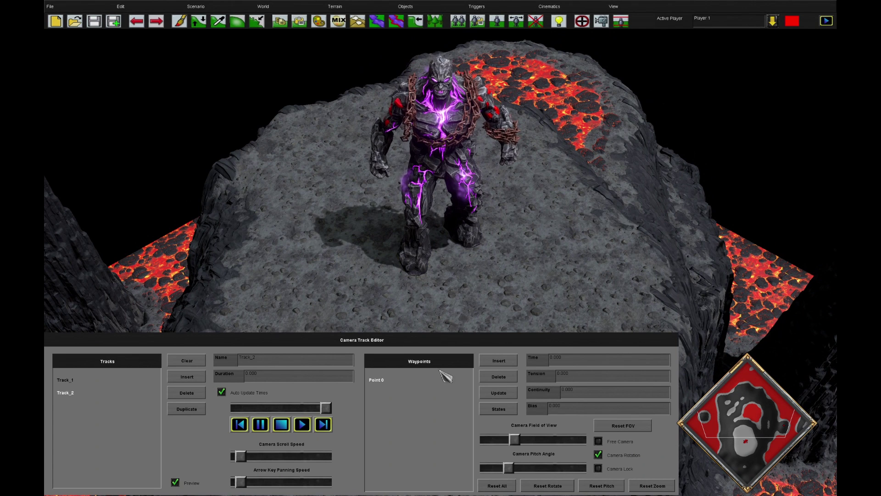
click(499, 361)
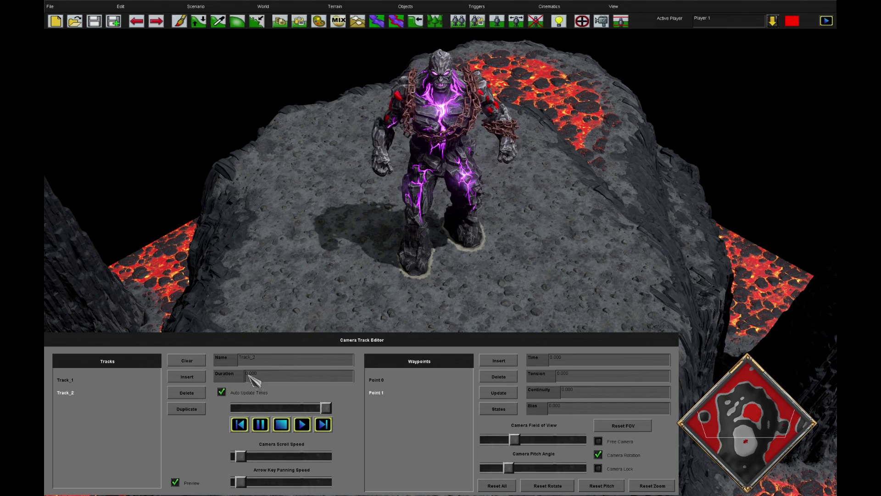
click(301, 424)
key(Escape)
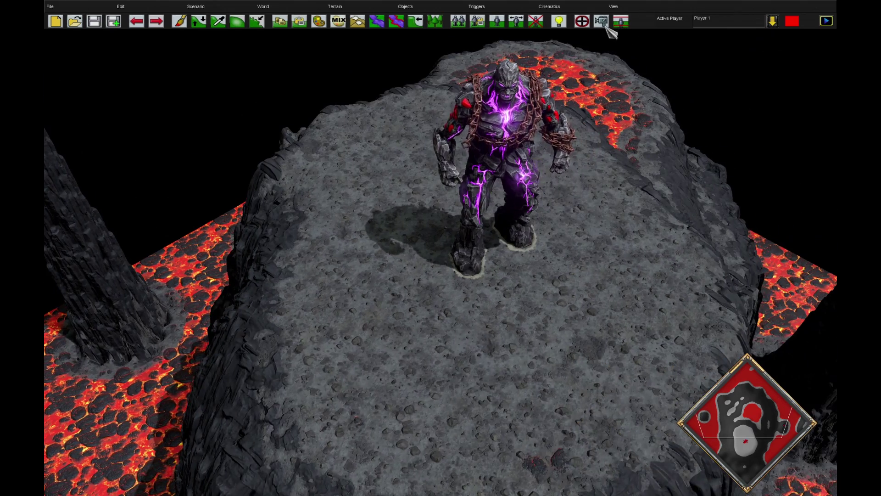
- Replay Track_2 and try moving the view during playback with the Camera Track Editor open and closed
click(605, 27)
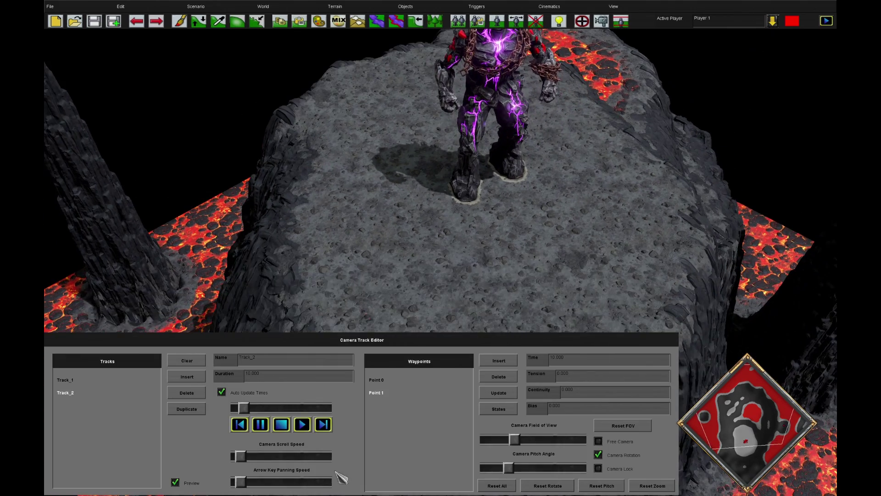
click(301, 423)
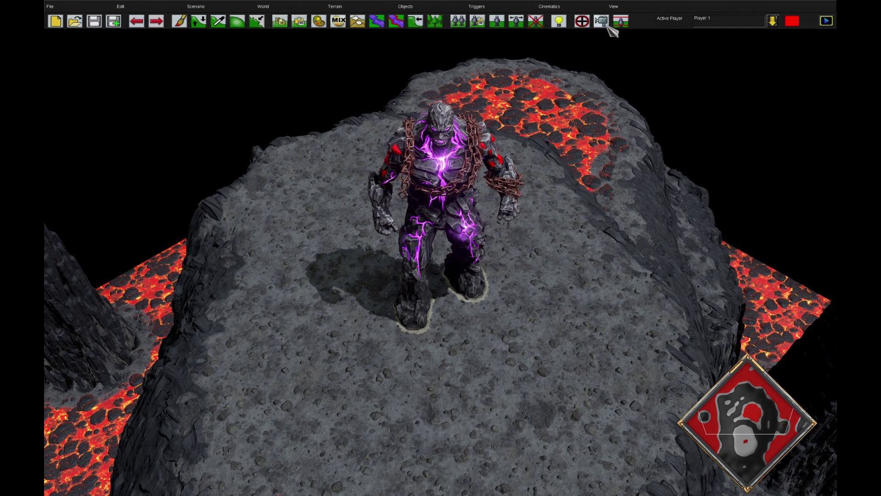
click(603, 23)
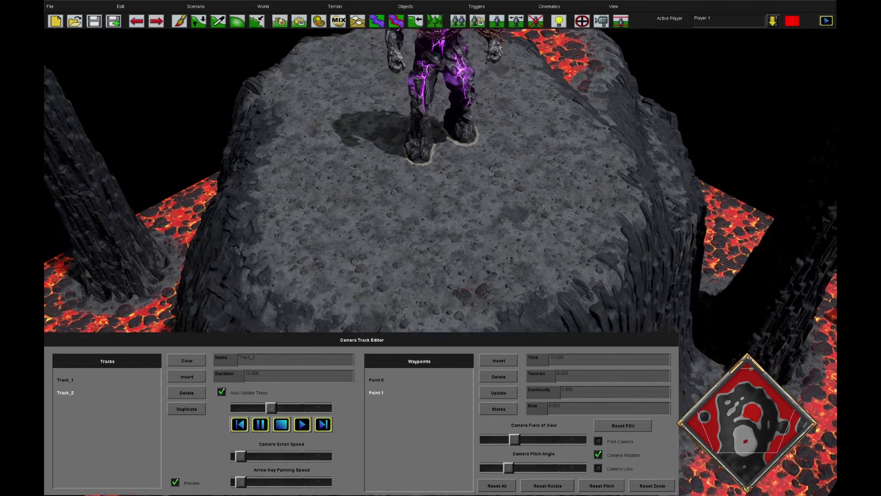
key(Up)
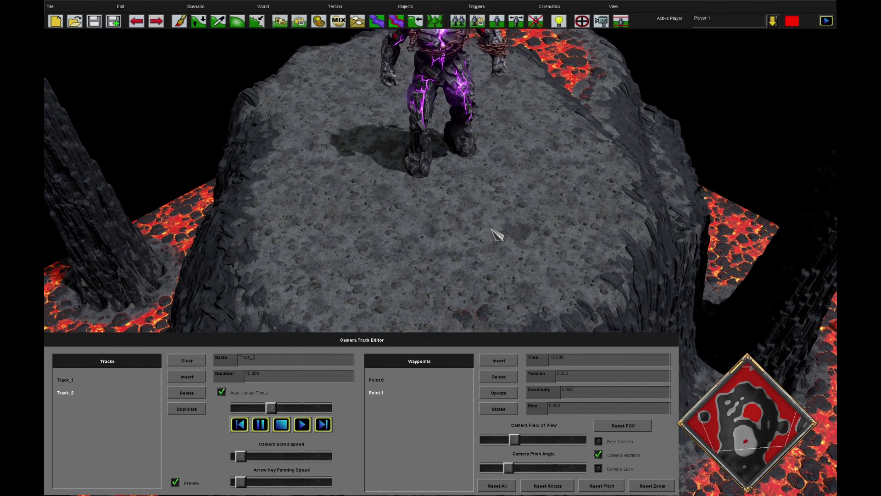
key(Escape)
key(Down)
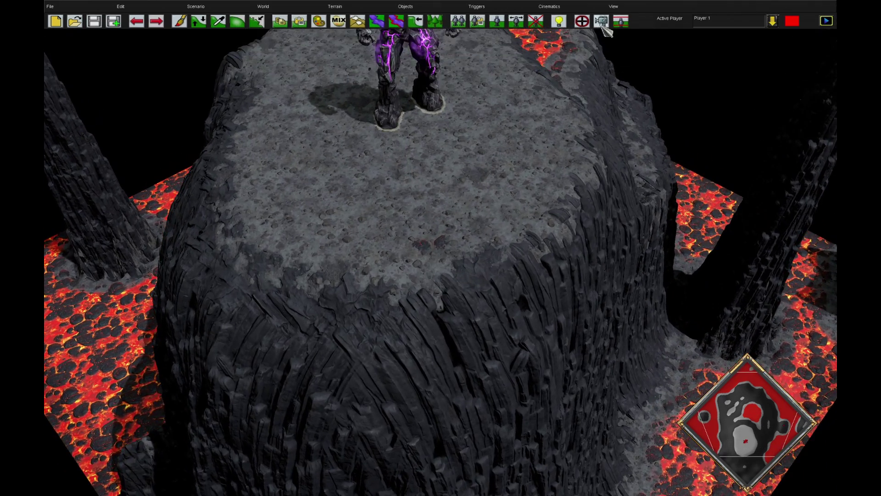
- Reopen the Camera Track Editor and select Track_1 with the titan and its plateau in view
click(602, 21)
key(Escape)
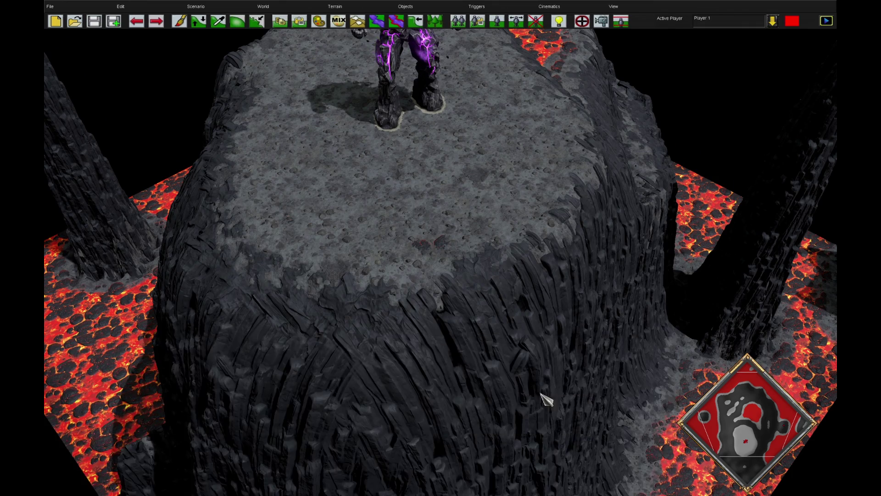
key(Down)
scroll(596, 199, down, 3)
key(Up)
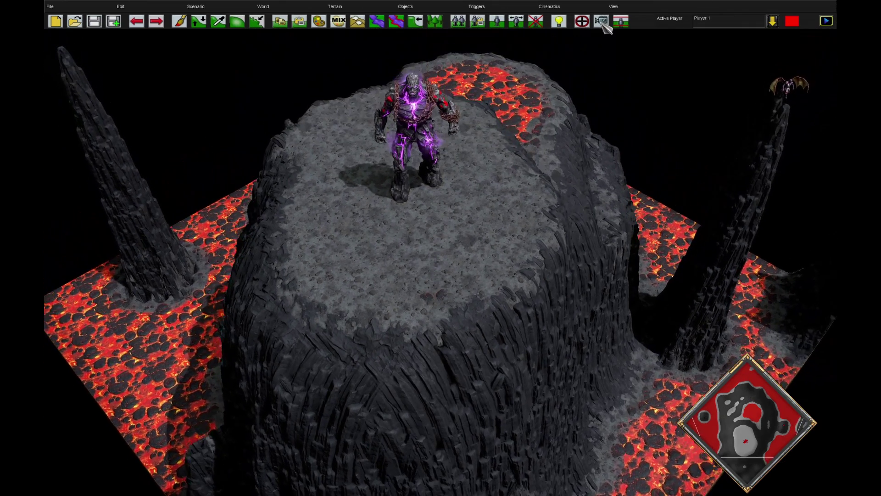
click(602, 21)
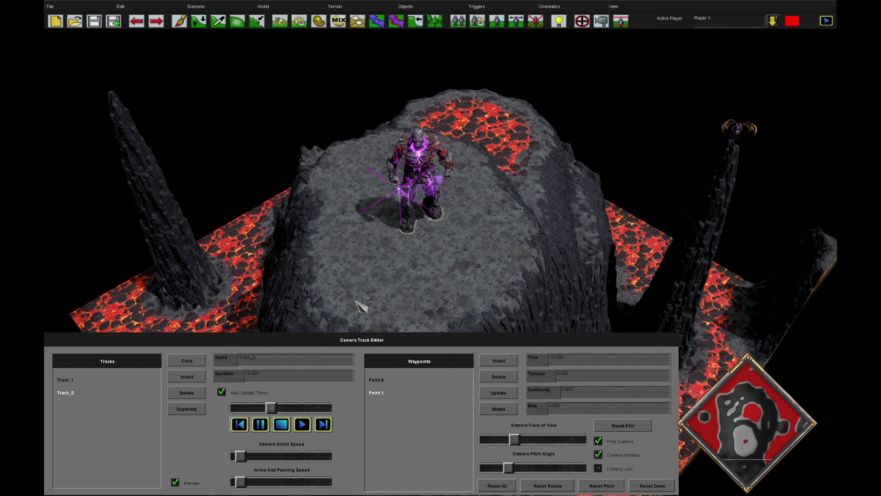
click(75, 381)
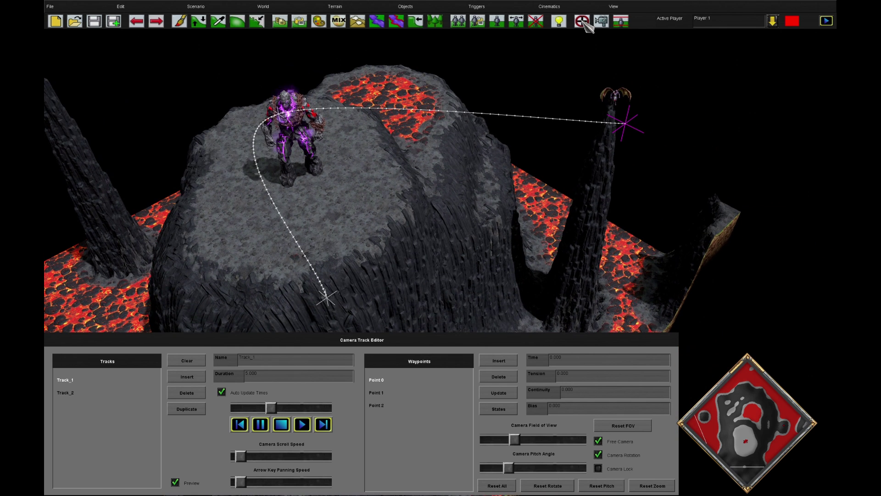
- Open the Camera: Play Track effect of Trigger_0 for editing
click(582, 21)
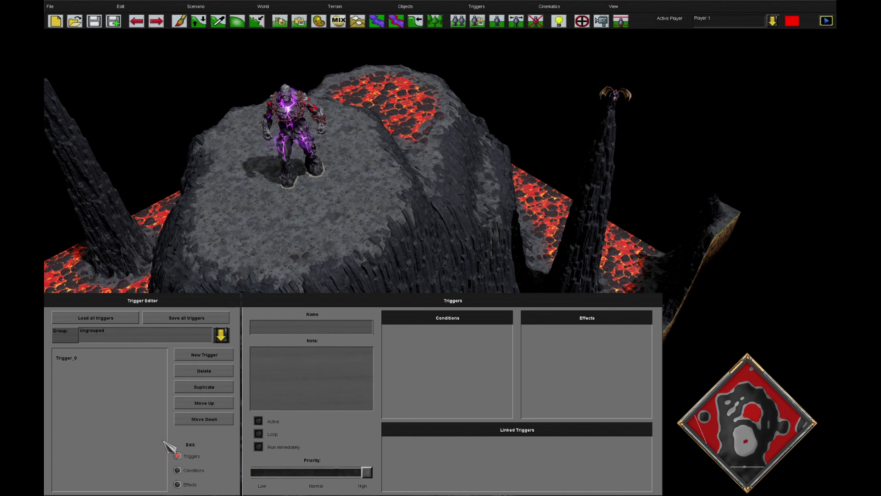
click(88, 363)
click(177, 484)
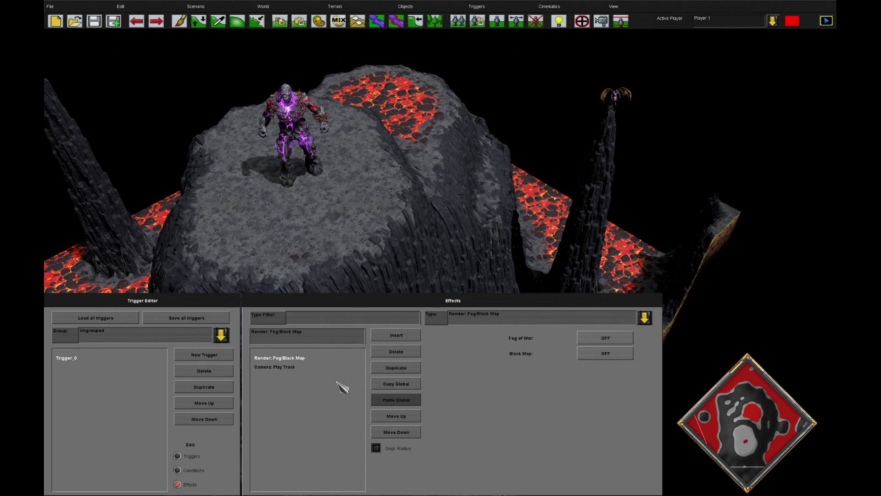
click(292, 367)
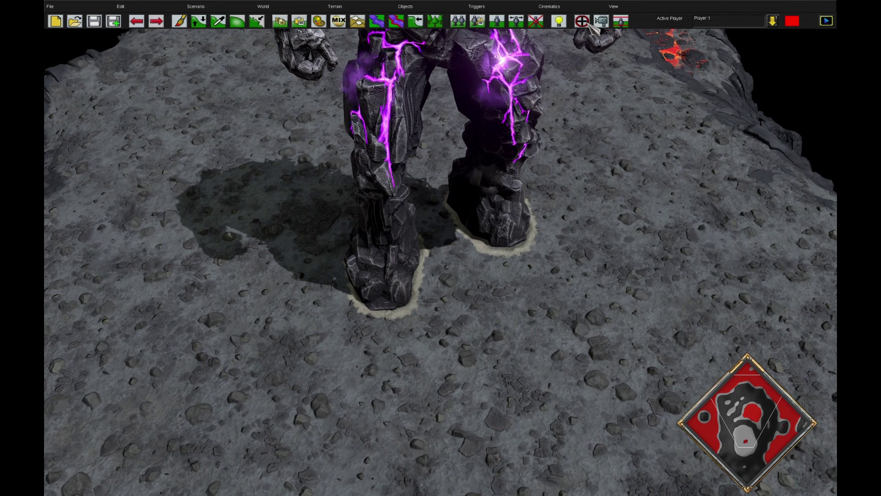
- Adjust the blend time of Trigger_0's Camera: Play Track effect with BlendWithGameCamera on, and start a playtest
click(98, 359)
click(178, 484)
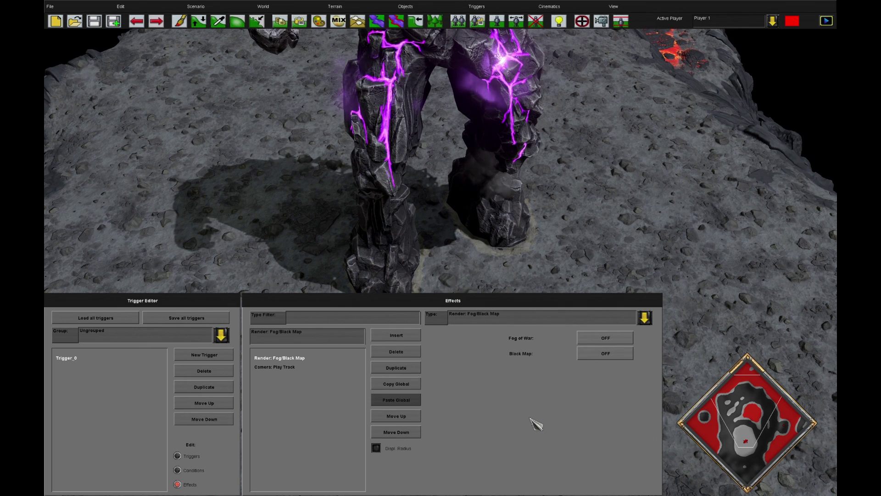
click(286, 368)
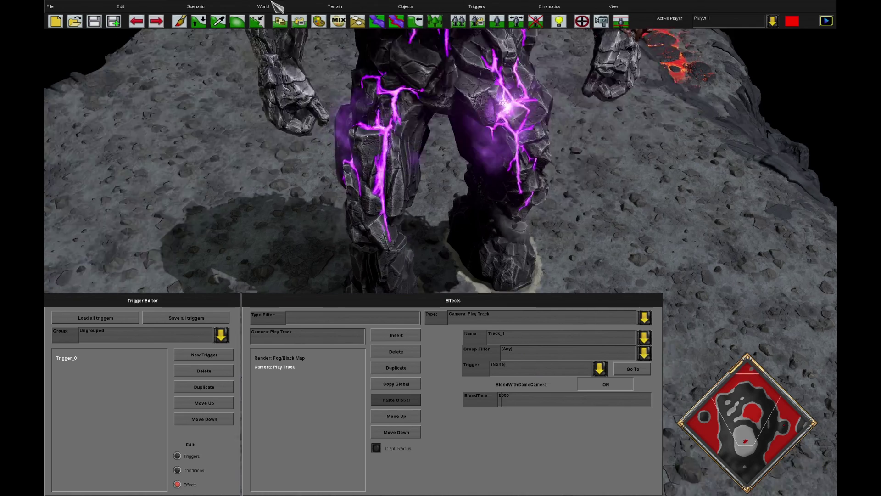
click(268, 6)
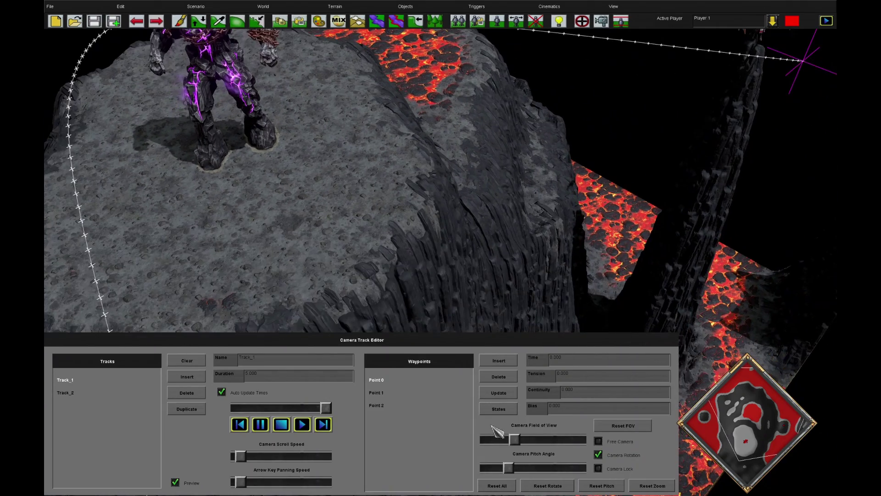
- Reopen the Camera Track Editor and set the tension of Track_1's Point 1 to 1
key(Escape)
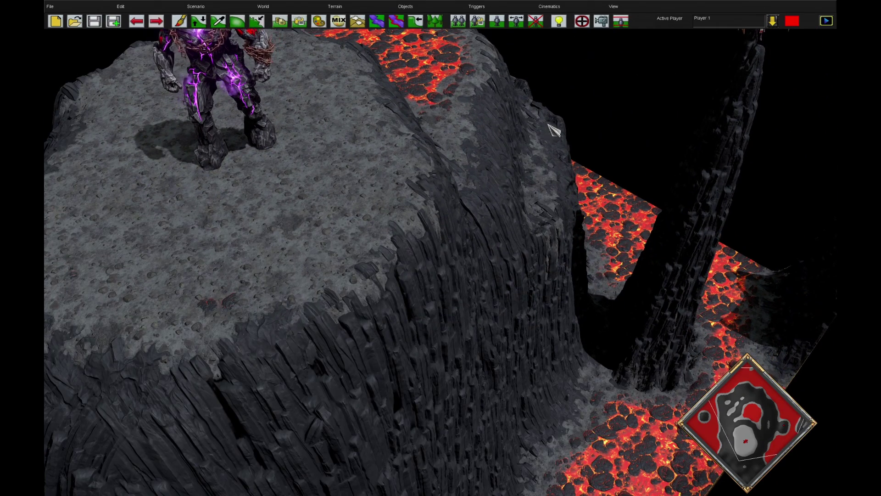
click(604, 24)
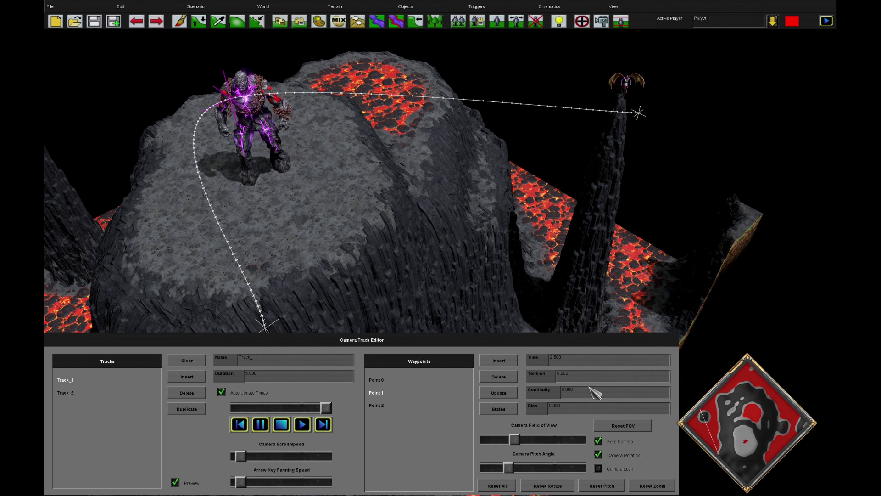
text(1)
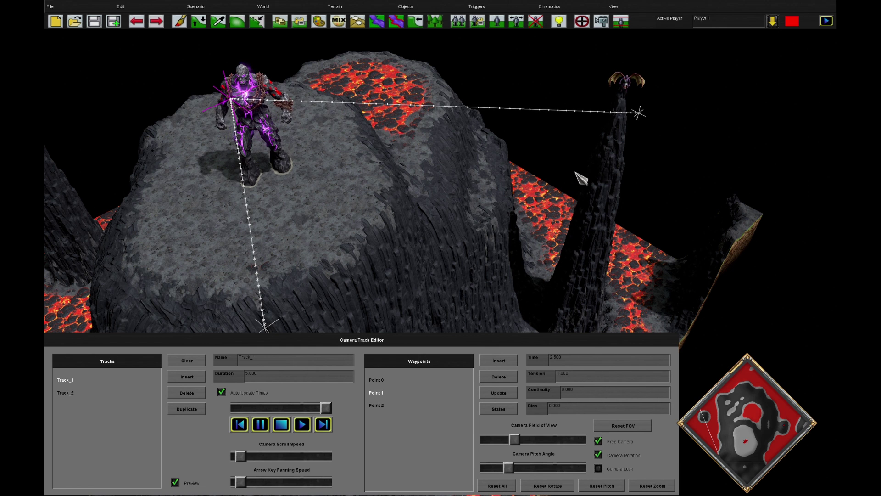
key(Left)
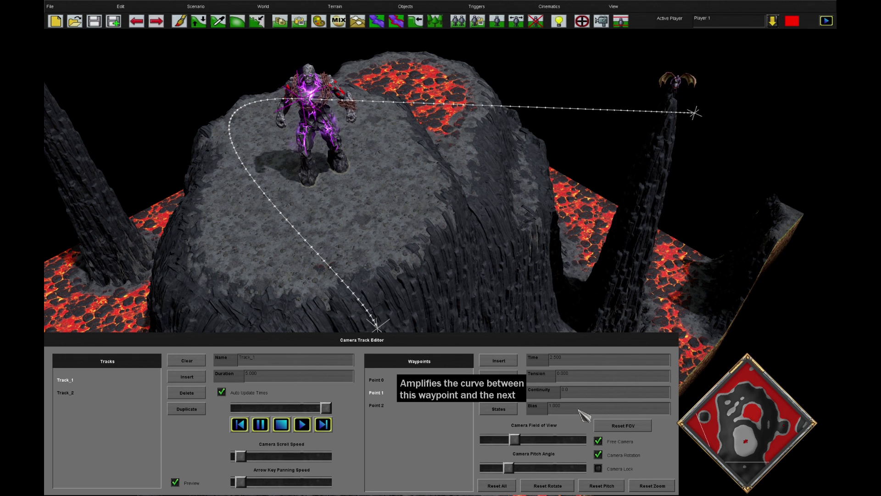
- Try a bias of 10 on Track_1's Point 1 and reset it to 0
text(0)
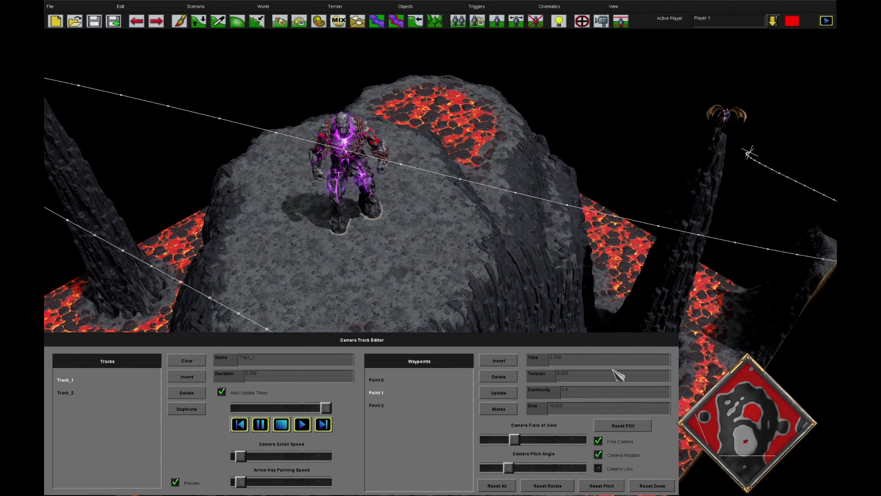
key(BackSpace)
key(BackSpace)
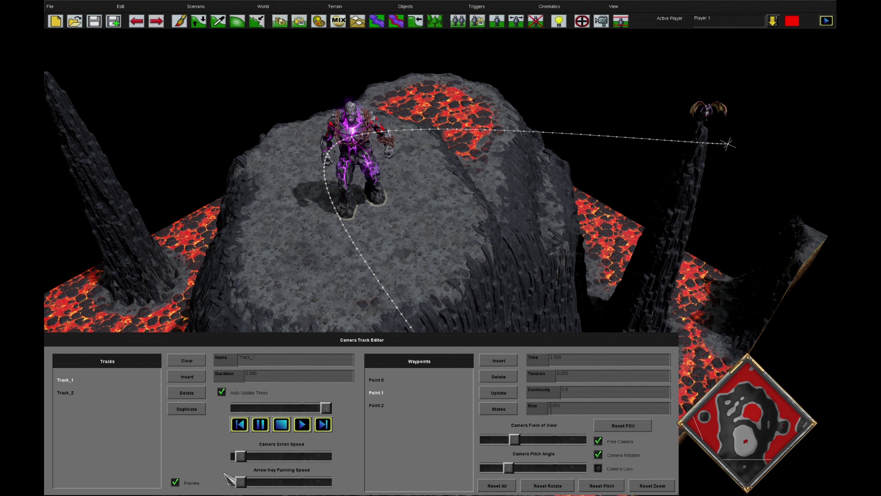
- Narrow the camera field of view and tilt the camera to a low angle facing the titan
mouse_move(521, 452)
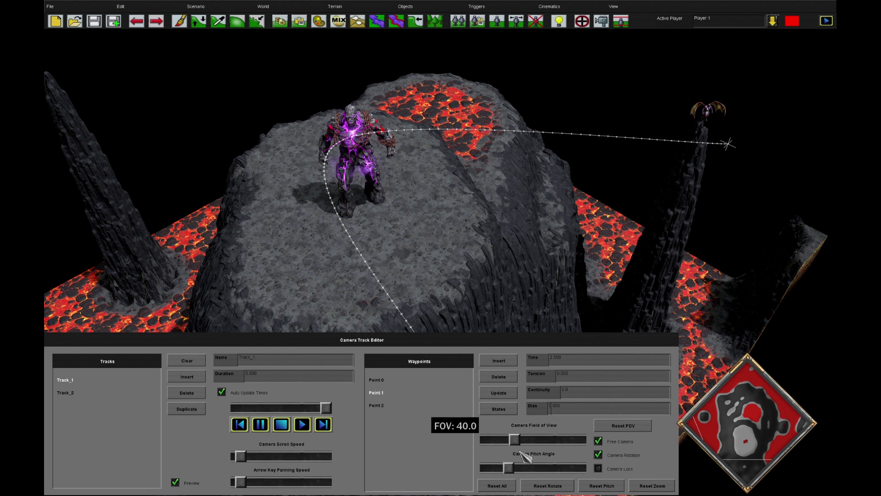
mouse_move(515, 439)
mouse_down()
mouse_move(548, 442)
mouse_move(491, 446)
mouse_move(517, 446)
mouse_move(502, 446)
mouse_up()
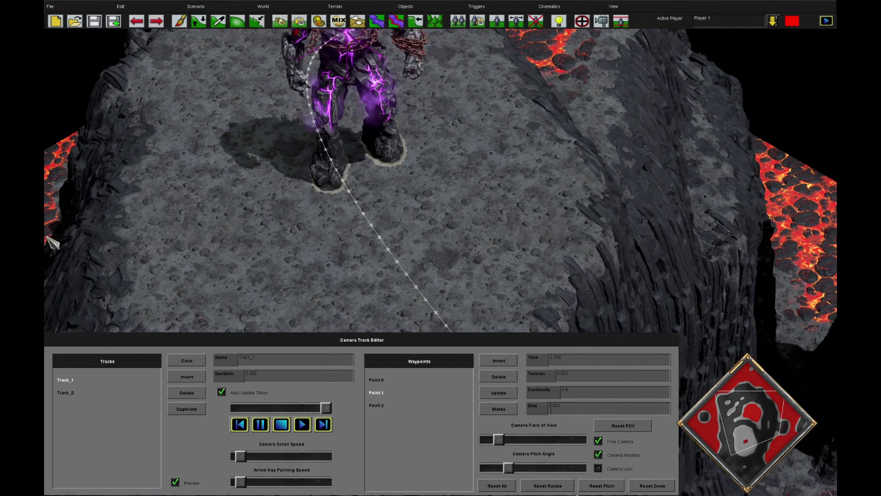
key(Escape)
middle_drag(490, 234, 489, 234)
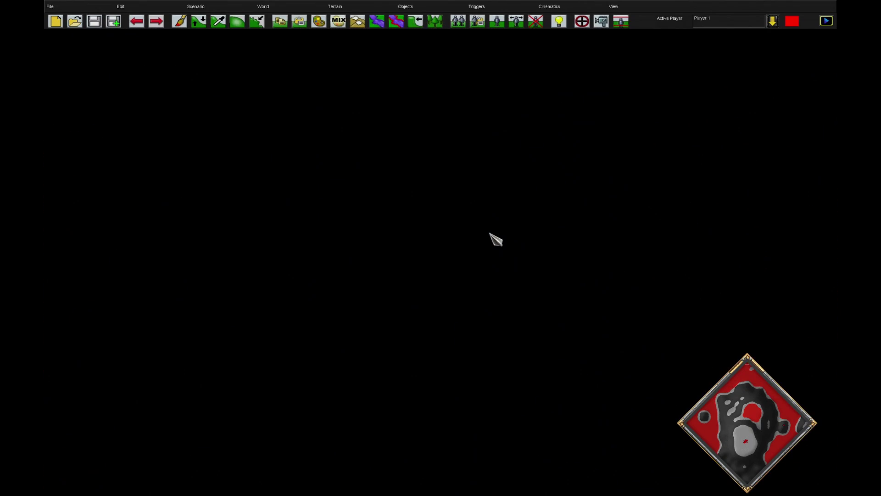
key(Down)
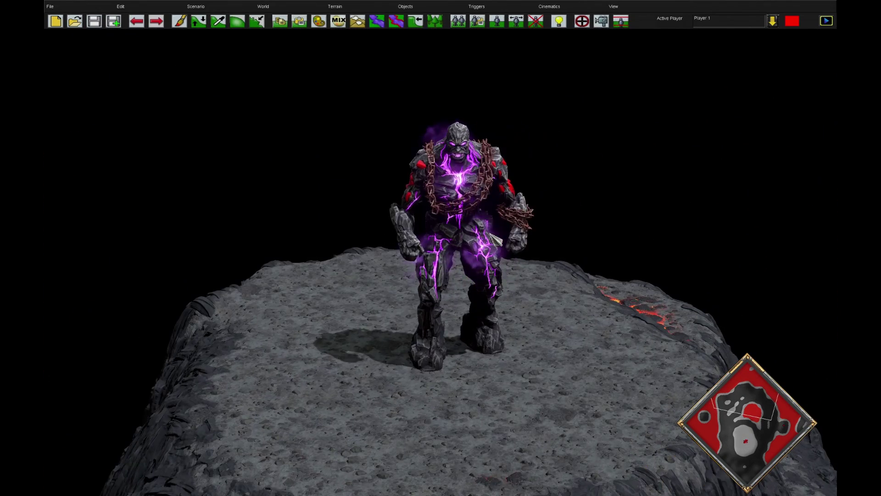
- Widen the camera field of view again and close the Camera Track Editor
click(601, 23)
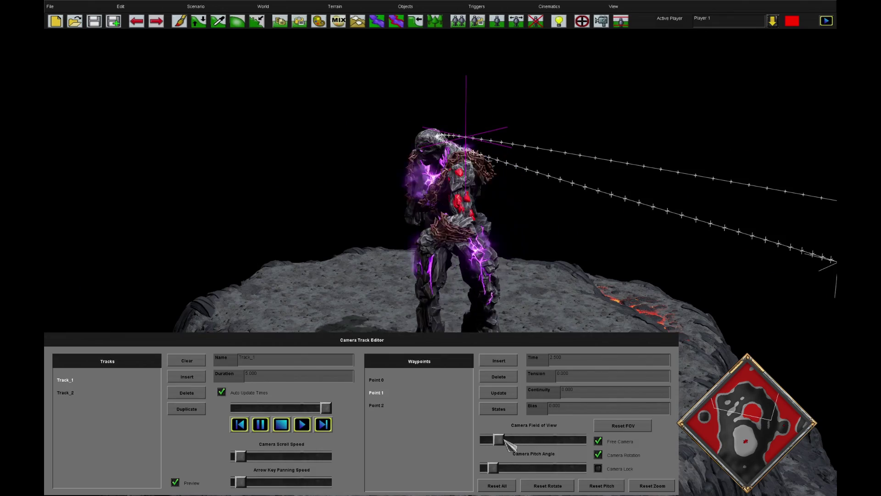
drag(507, 442, 526, 441)
key(Escape)
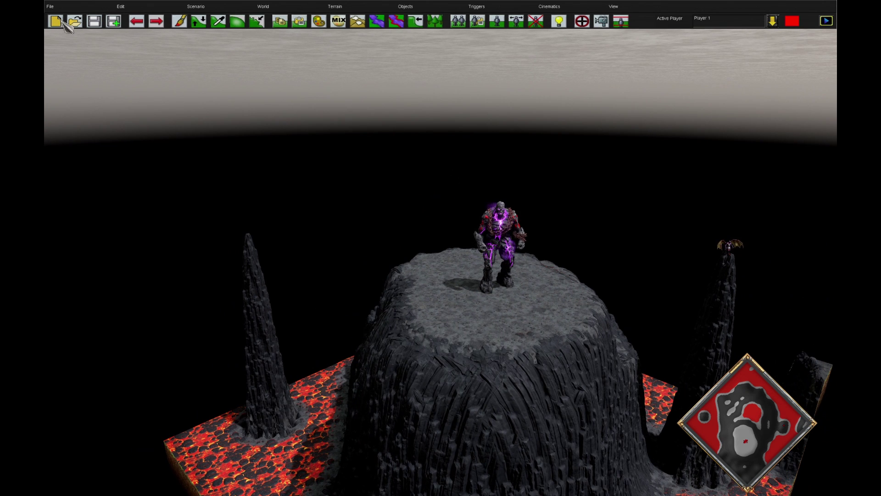
- Create a new blank scenario and place a Player 1 Axeman on the grass
click(61, 21)
click(541, 339)
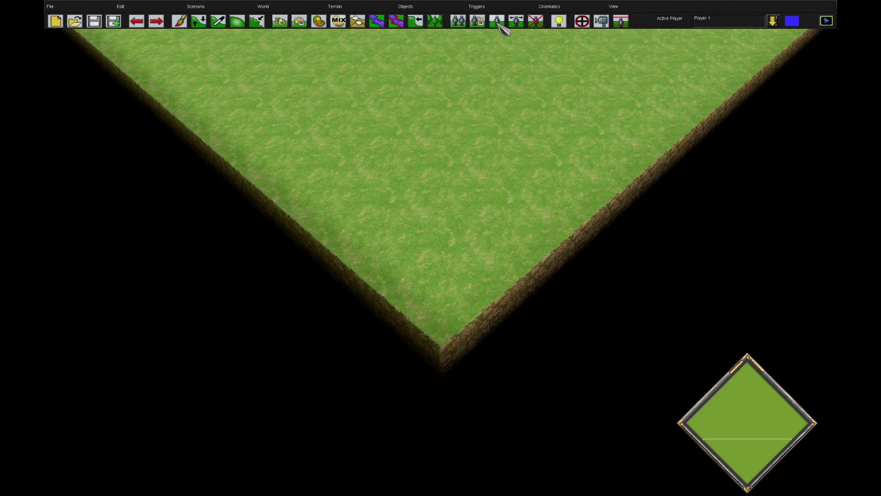
click(499, 23)
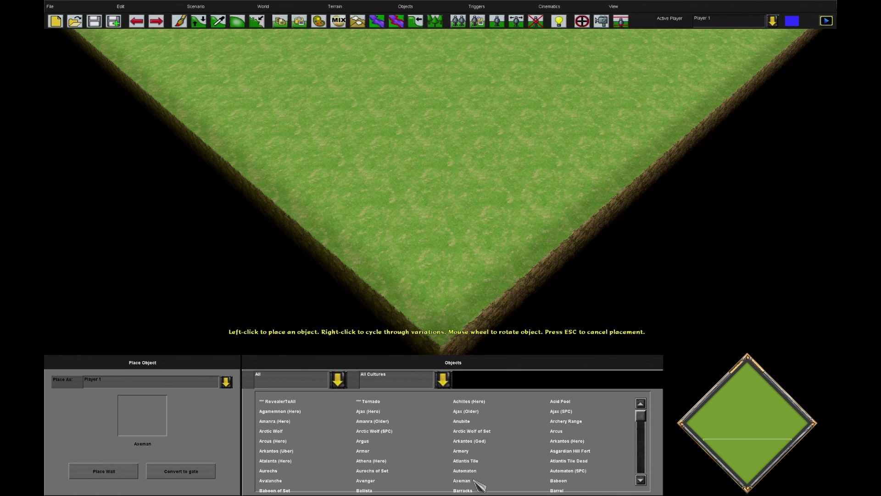
click(466, 191)
- Create a trigger and set its first effect to Camera: Cut to View
click(582, 21)
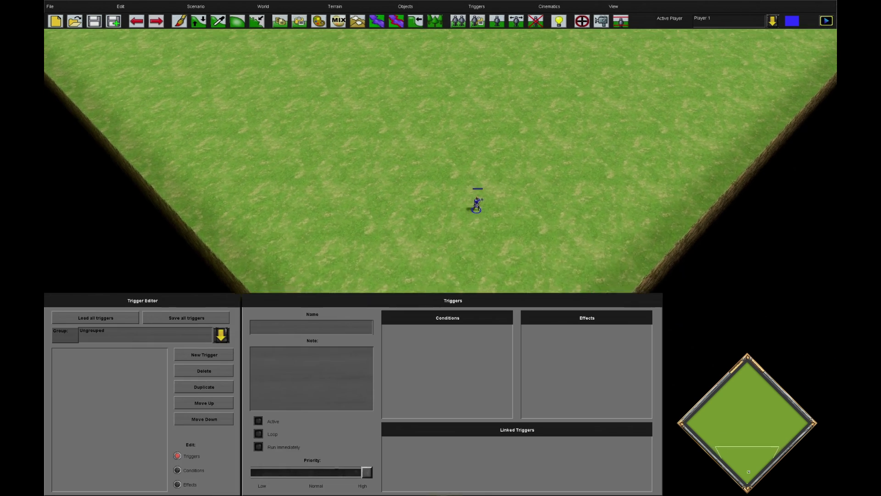
click(204, 354)
click(188, 484)
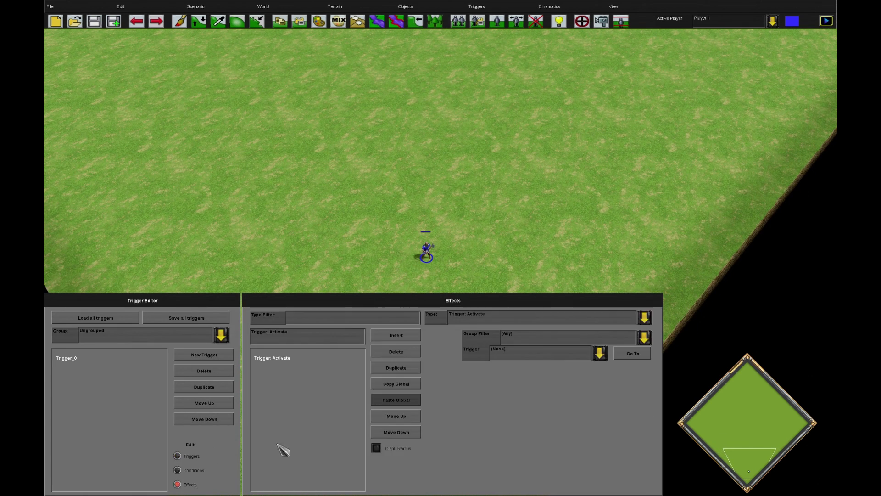
click(486, 329)
scroll(549, 384, down, 3)
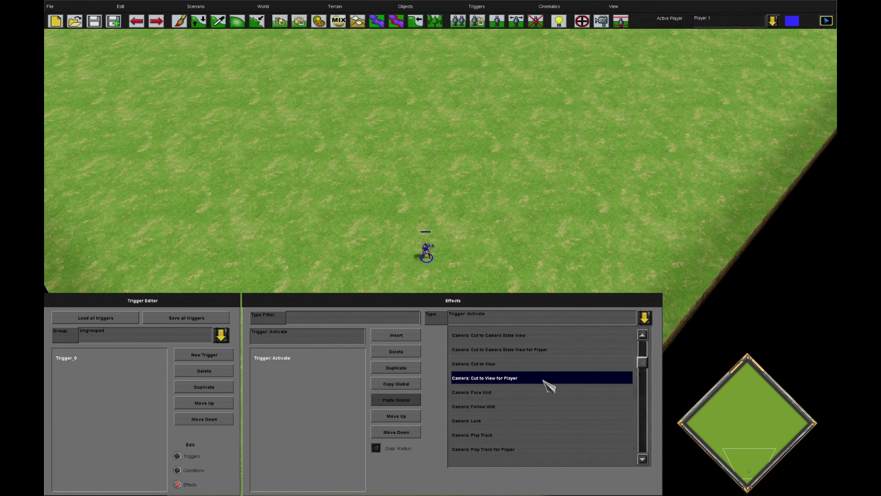
click(524, 363)
- Insert a second effect in Trigger_0 of type Camera: Follow Unit for the axeman
click(407, 337)
click(491, 324)
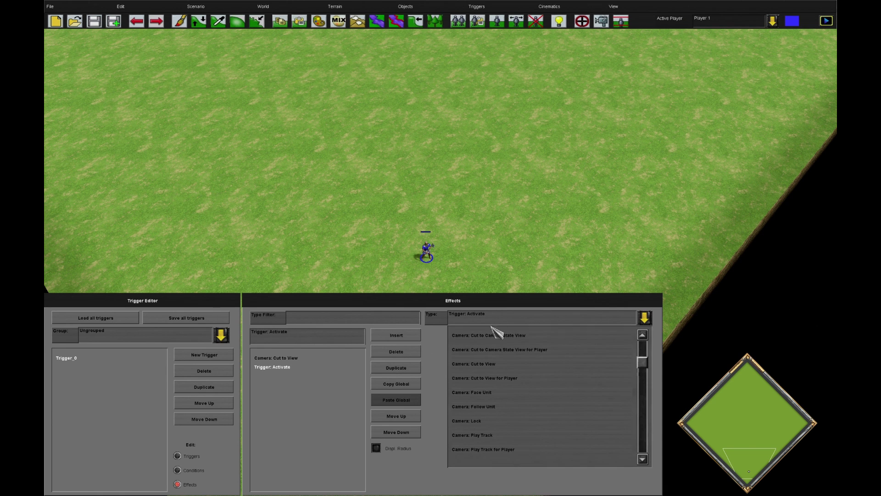
click(502, 407)
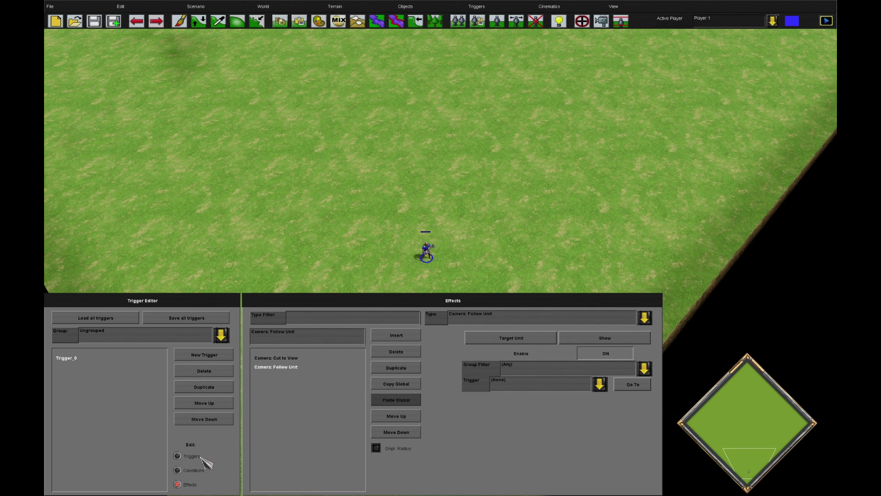
- Playtest the scenario, order the axeman to different spots to check the camera following, and return to the editor
click(223, 456)
click(195, 7)
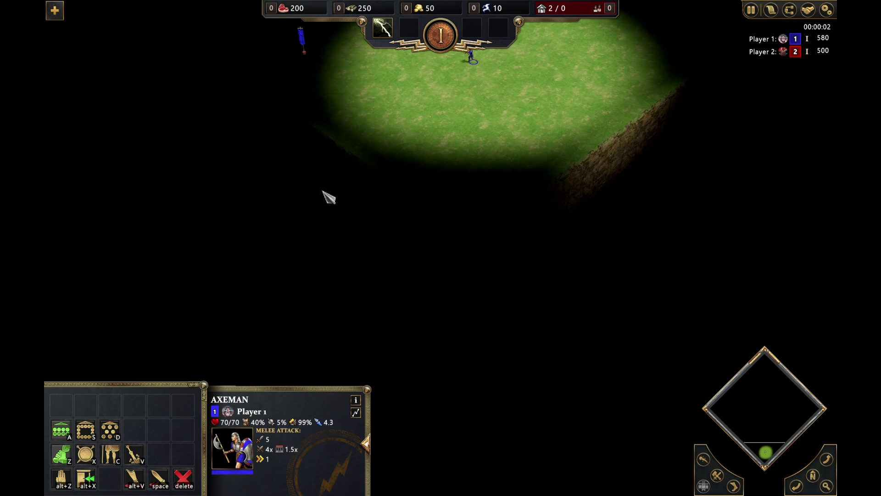
right_click(395, 152)
right_click(521, 177)
mouse_move(622, 63)
middle_down()
mouse_move(506, 108)
mouse_move(437, 95)
middle_up()
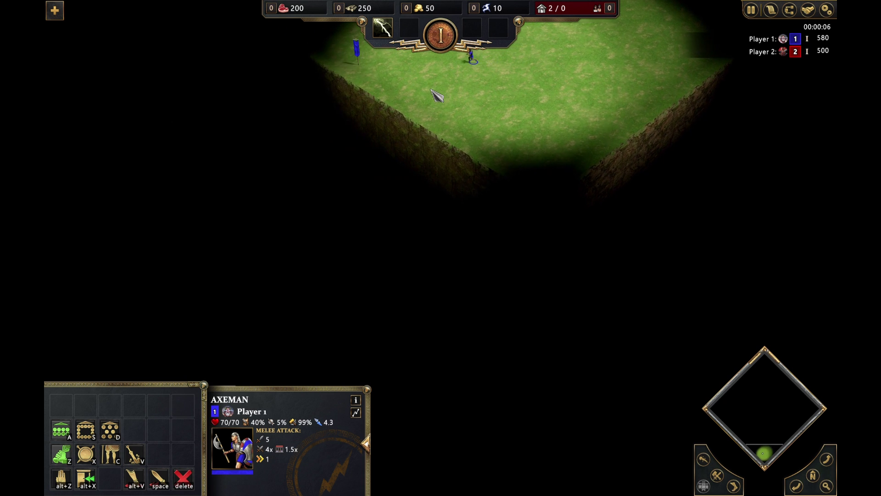
click(826, 9)
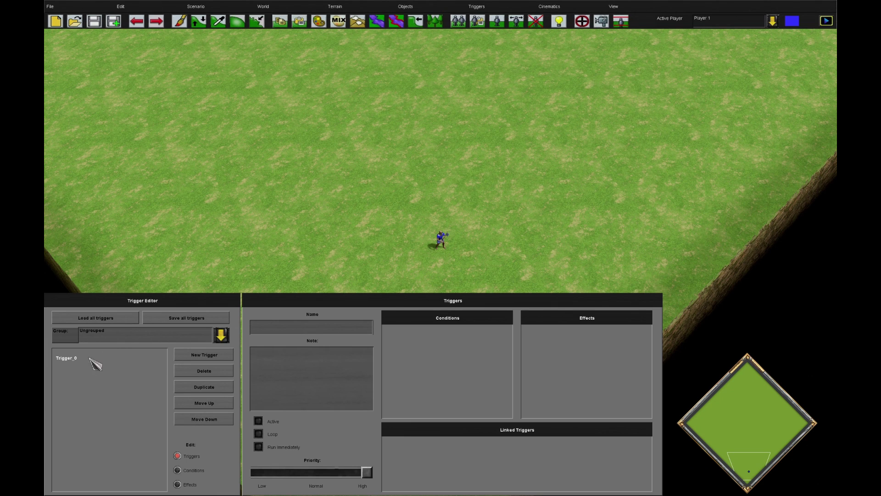
- Delete the Camera: Follow Unit effect from Trigger_0, playtest the scenario, and return to the editor
click(91, 361)
click(178, 484)
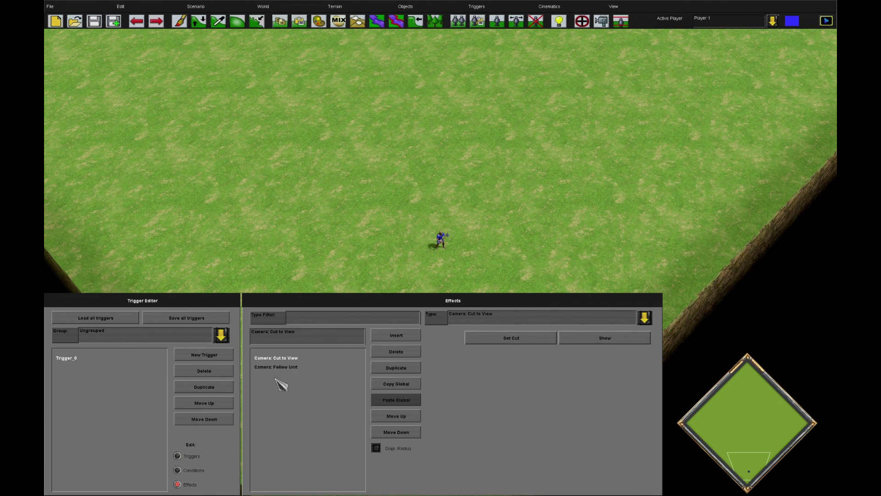
click(324, 366)
click(396, 352)
click(248, 6)
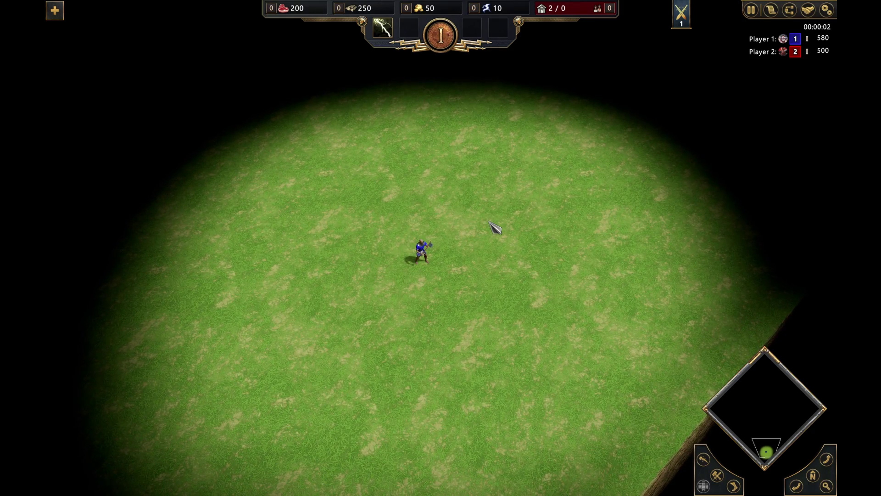
key(Escape)
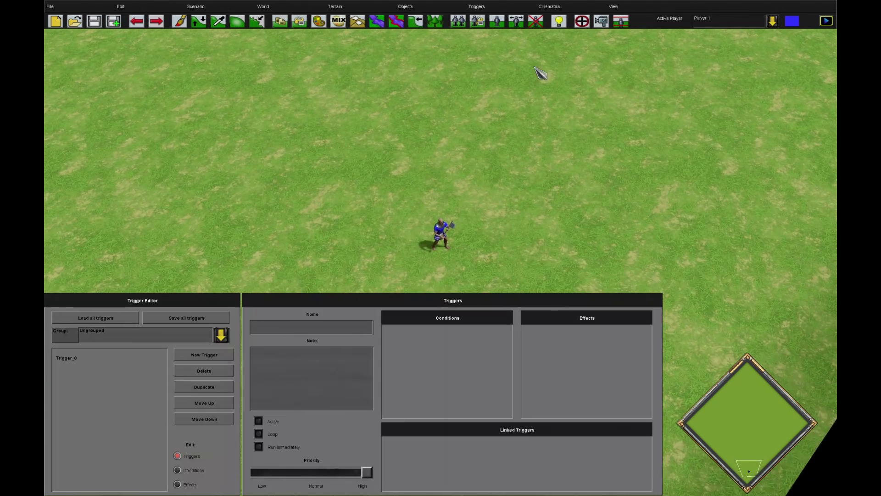
- Change Trigger_0's effect to Camera: Face Unit, targeting the axeman with a panning duration of 4000 milliseconds
click(177, 484)
click(464, 321)
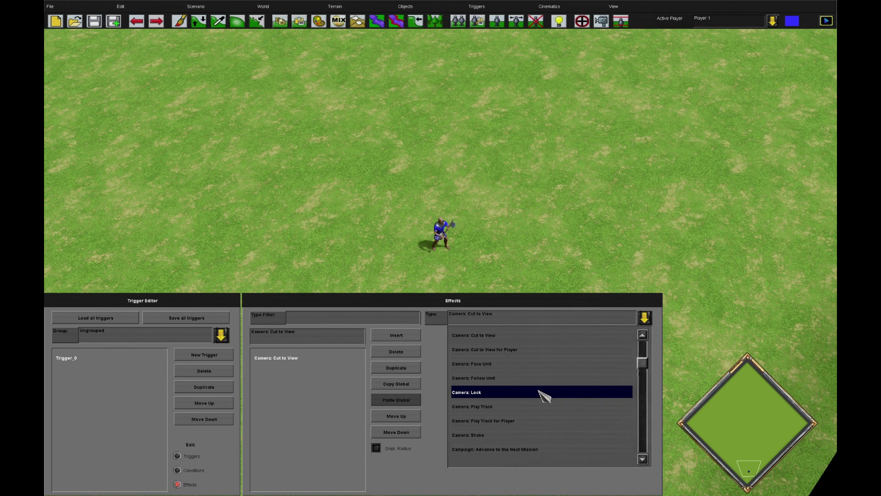
click(553, 365)
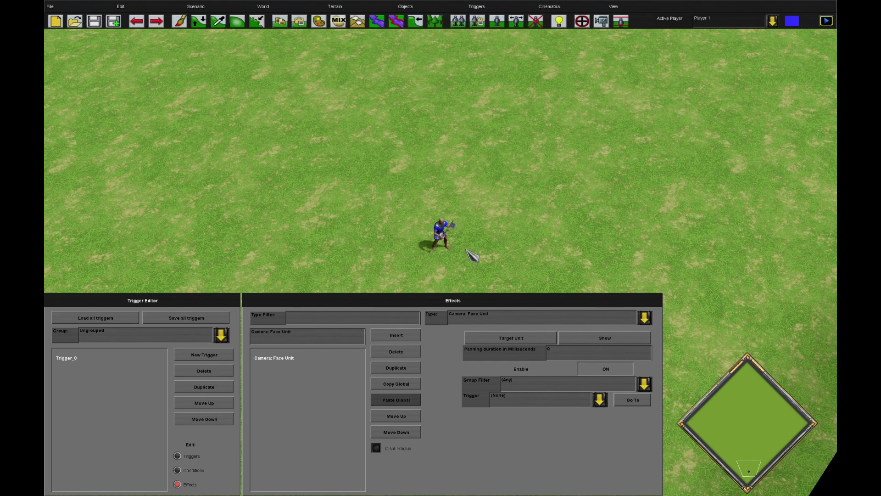
click(504, 318)
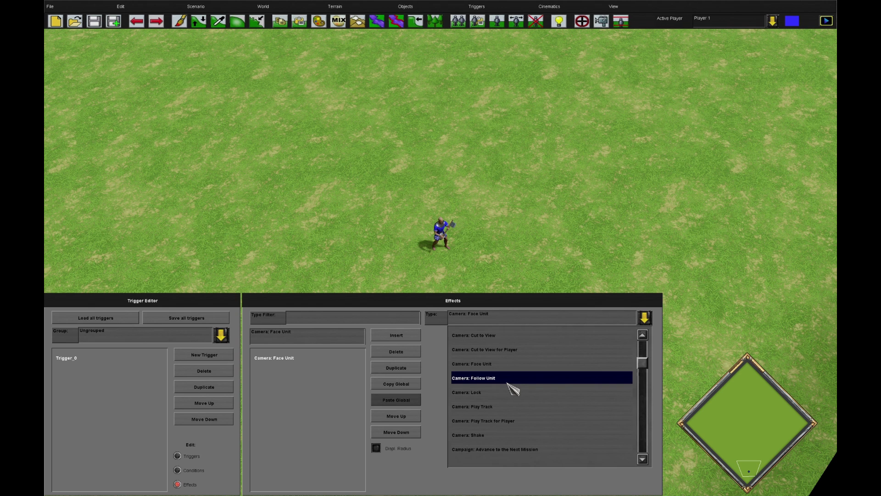
click(509, 364)
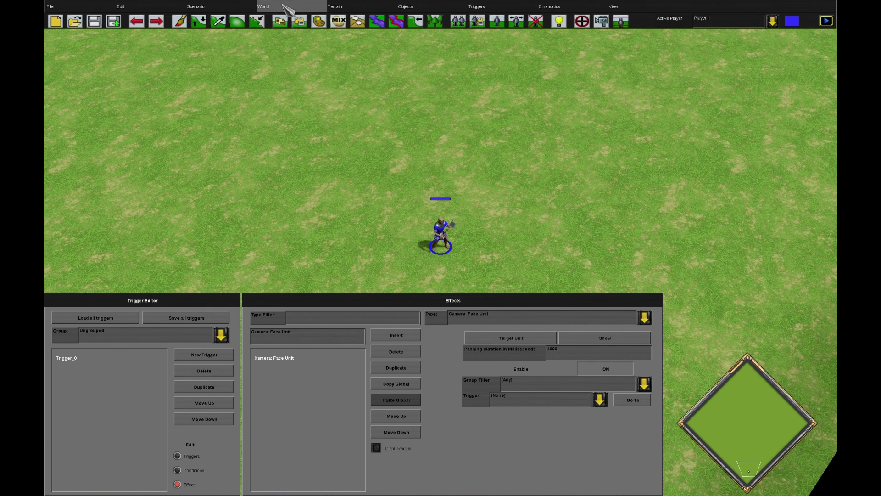
- Playtest the scenario to check the camera panning to the axeman, select the unit, and open the pause menu
click(196, 6)
click(240, 59)
click(486, 228)
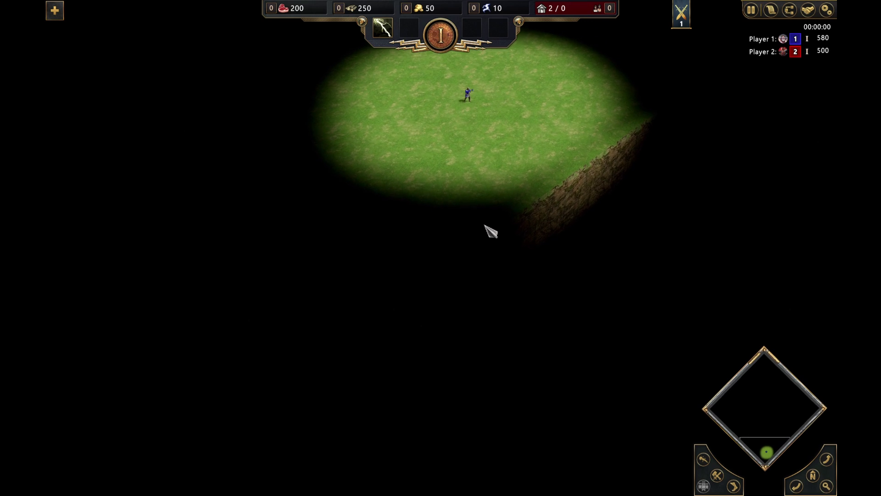
drag(417, 165, 534, 274)
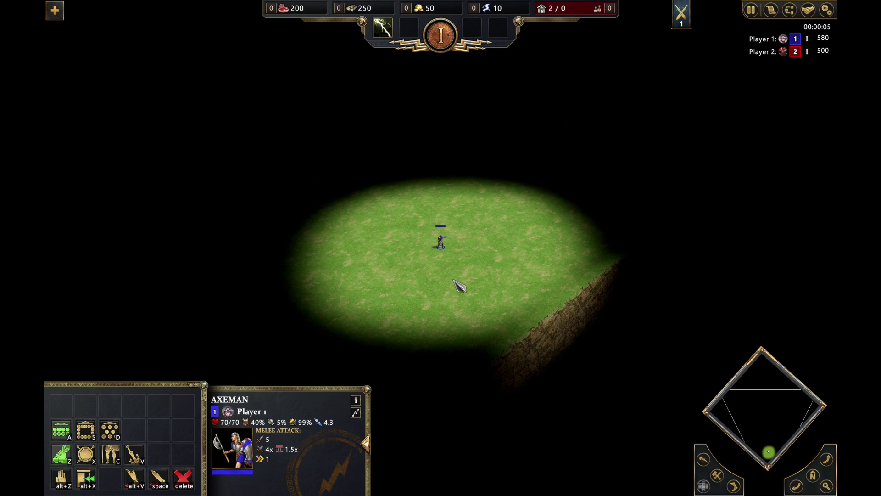
click(826, 10)
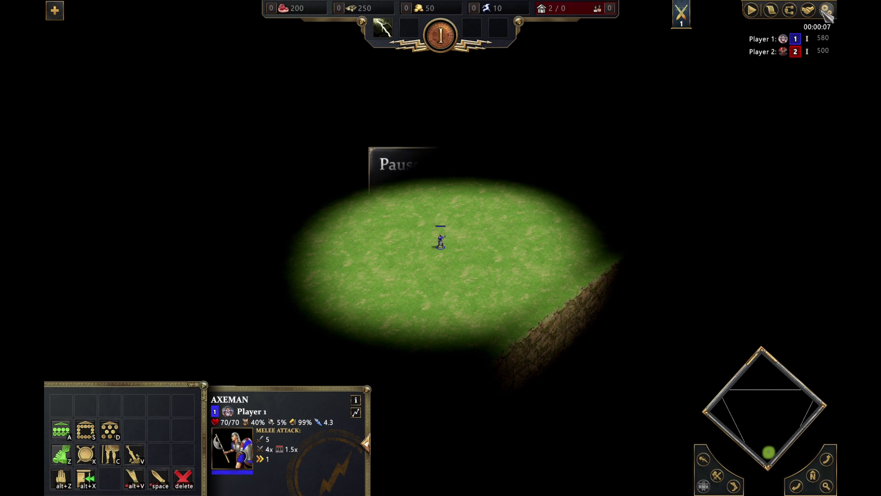